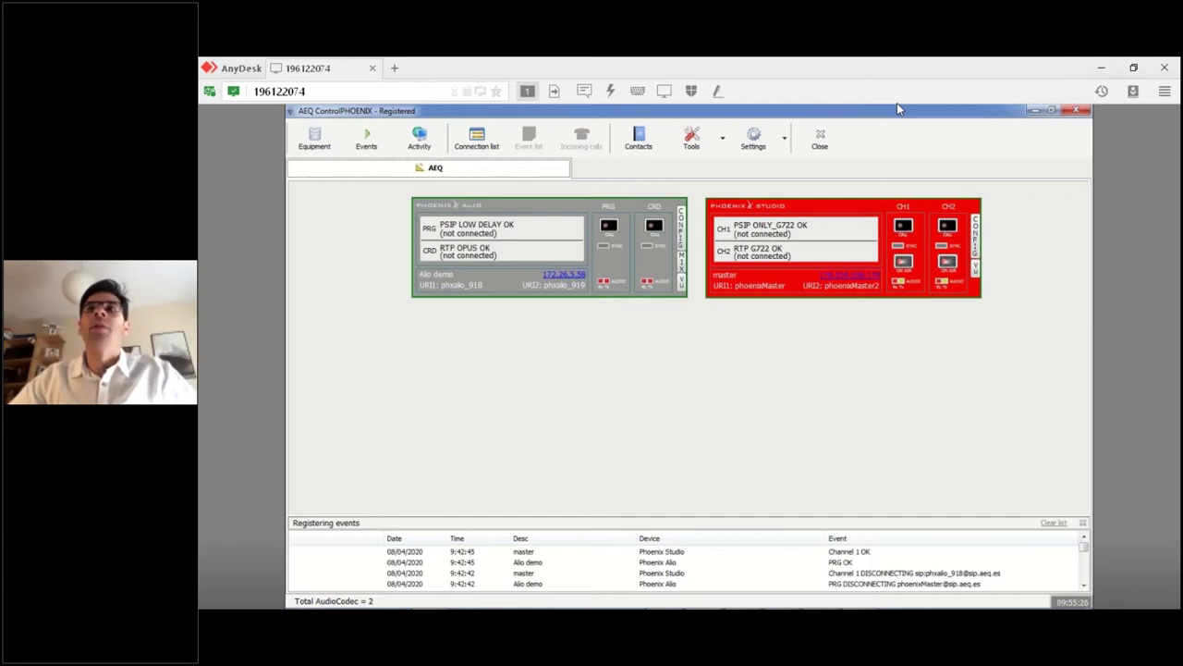
# Step: Open the Phoenix ALIO mixer of the Alio demo unit and raise the MIC1 input level to -4
pyautogui.click(973, 294)
pyautogui.moveTo(687, 211); pyautogui.dragTo(658, 236)
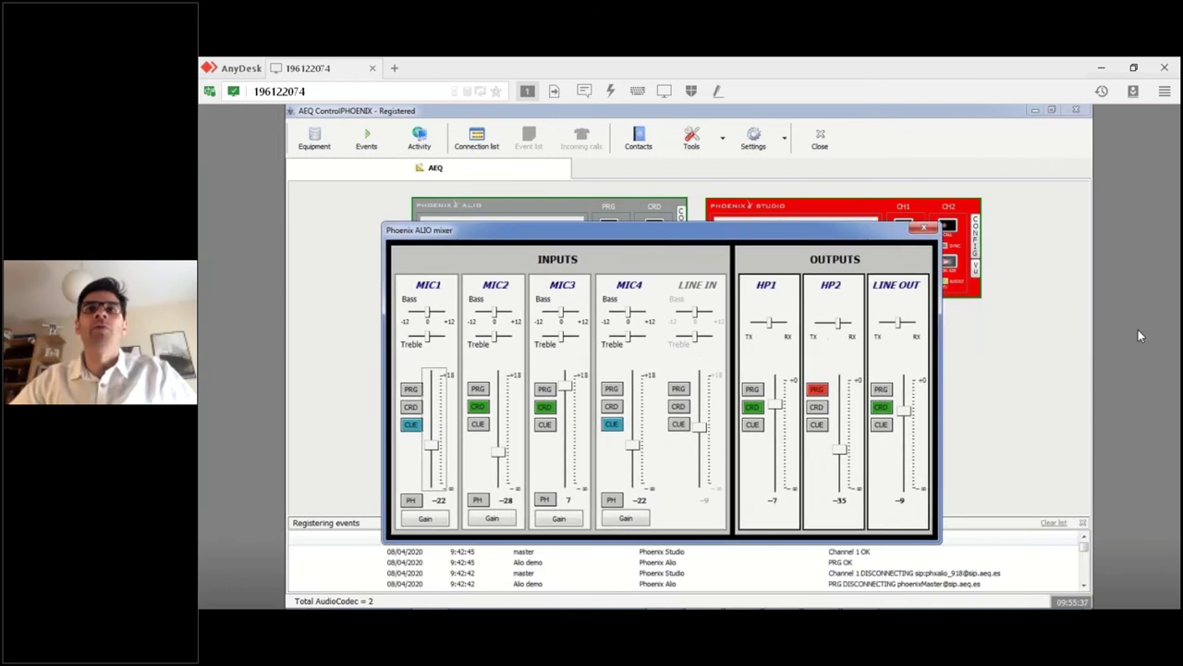
pyautogui.press('Up')
pyautogui.press('Up')
pyautogui.press('Up')
pyautogui.press('Up')
pyautogui.press('Up')
pyautogui.press('Up')
pyautogui.press('Up')
pyautogui.press('Up')
pyautogui.press('Up')
pyautogui.press('Up')
pyautogui.press('Up')
pyautogui.press('Up')
pyautogui.press('Up')
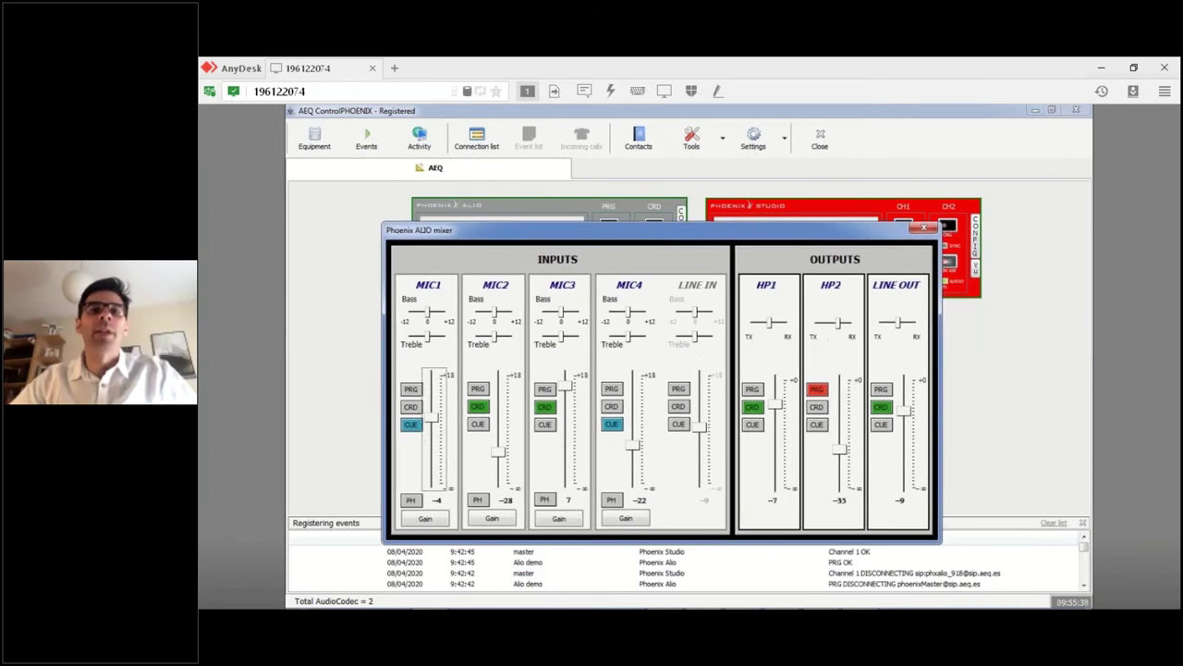
# Step: Raise the MIC2 input level to 1 in the Phoenix ALIO mixer
pyautogui.press('Tab')
pyautogui.press('Up')
pyautogui.press('Up')
pyautogui.press('Up')
pyautogui.press('Up')
pyautogui.press('Up')
pyautogui.press('Up')
pyautogui.press('Up')
pyautogui.press('Up')
pyautogui.press('Up')
pyautogui.press('Up')
pyautogui.press('Up')
pyautogui.press('Up')
pyautogui.press('Up')
pyautogui.press('Up')
pyautogui.press('Up')
pyautogui.press('Up')
pyautogui.press('Up')
pyautogui.press('Up')
pyautogui.press('Up')
pyautogui.press('Up')
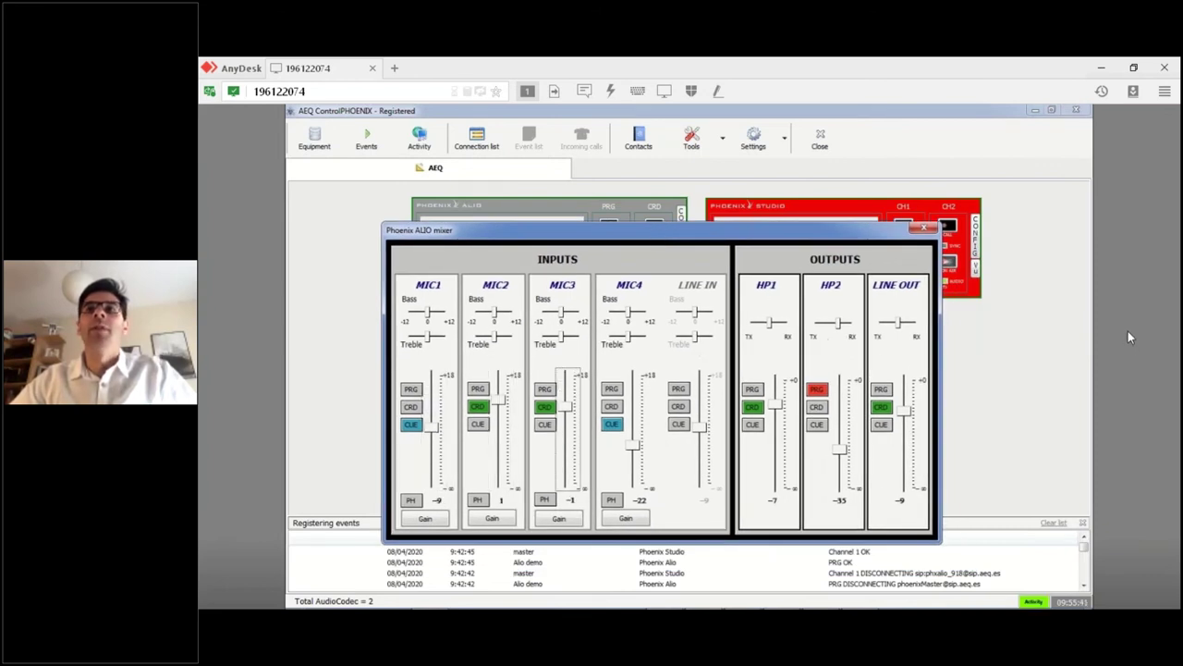
# Step: Lower the MIC3 input level to -9 in the Phoenix ALIO mixer
pyautogui.press('Tab')
pyautogui.press('Down')
pyautogui.press('Down')
pyautogui.press('Down')
pyautogui.press('Down')
pyautogui.press('Down')
pyautogui.press('Down')
pyautogui.press('Down')
pyautogui.press('Down')
pyautogui.press('Down')
pyautogui.press('Down')
pyautogui.press('Down')
pyautogui.press('Down')
pyautogui.press('Down')
pyautogui.press('Down')
pyautogui.press('Down')
pyautogui.press('Down')
# Step: Raise the MIC4 input level to 3 and close the Phoenix ALIO mixer
pyautogui.press('Tab')
pyautogui.press('Up')
pyautogui.press('Up')
pyautogui.press('Up')
pyautogui.press('Up')
pyautogui.press('Up')
pyautogui.press('Up')
pyautogui.press('Up')
pyautogui.press('Up')
pyautogui.press('Up')
pyautogui.press('Up')
pyautogui.press('Up')
pyautogui.press('Up')
pyautogui.press('Up')
pyautogui.press('Up')
pyautogui.press('Up')
pyautogui.press('Up')
pyautogui.press('Up')
pyautogui.press('Up')
pyautogui.press('Up')
pyautogui.press('Up')
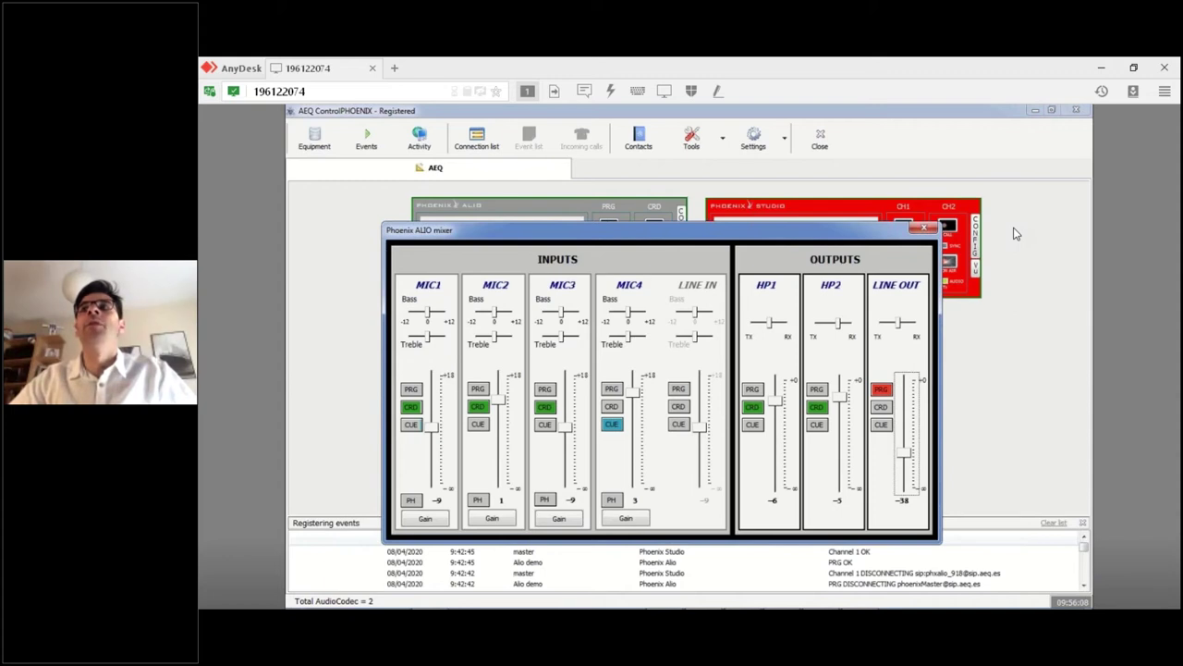
pyautogui.hotkey('alt', 'F4')
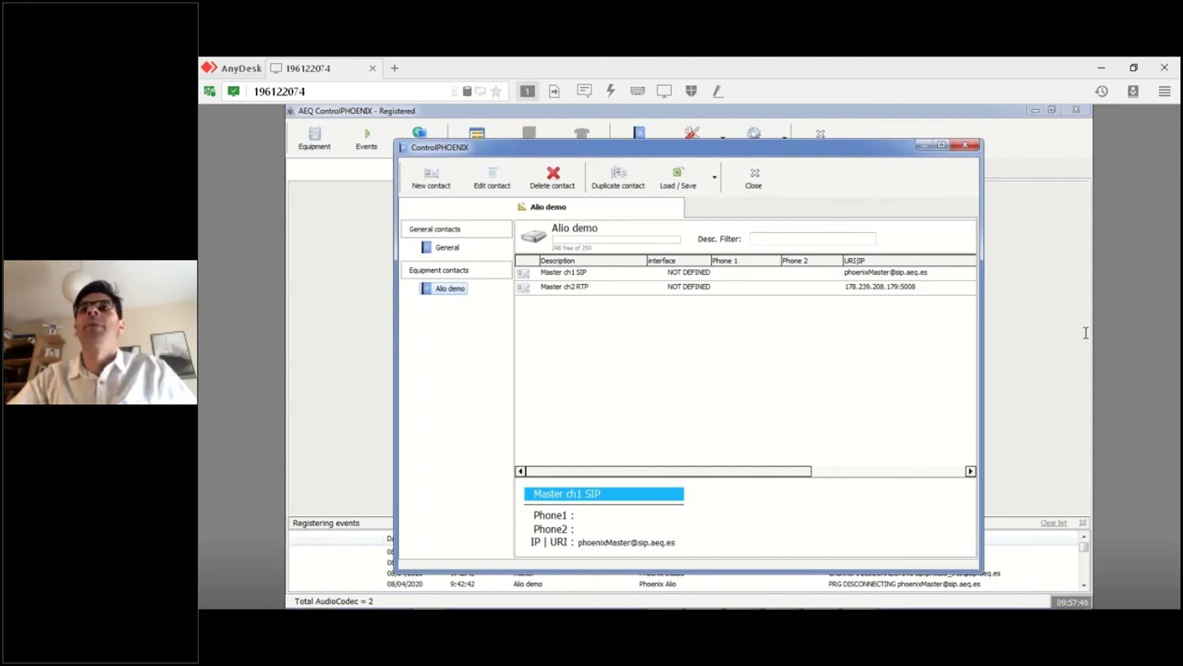
# Step: Call the Master ch1 SIP contact on the Alio demo's PRG channel and Master ch2 RTP on its CRD channel
pyautogui.press('Return')
pyautogui.press('Return')
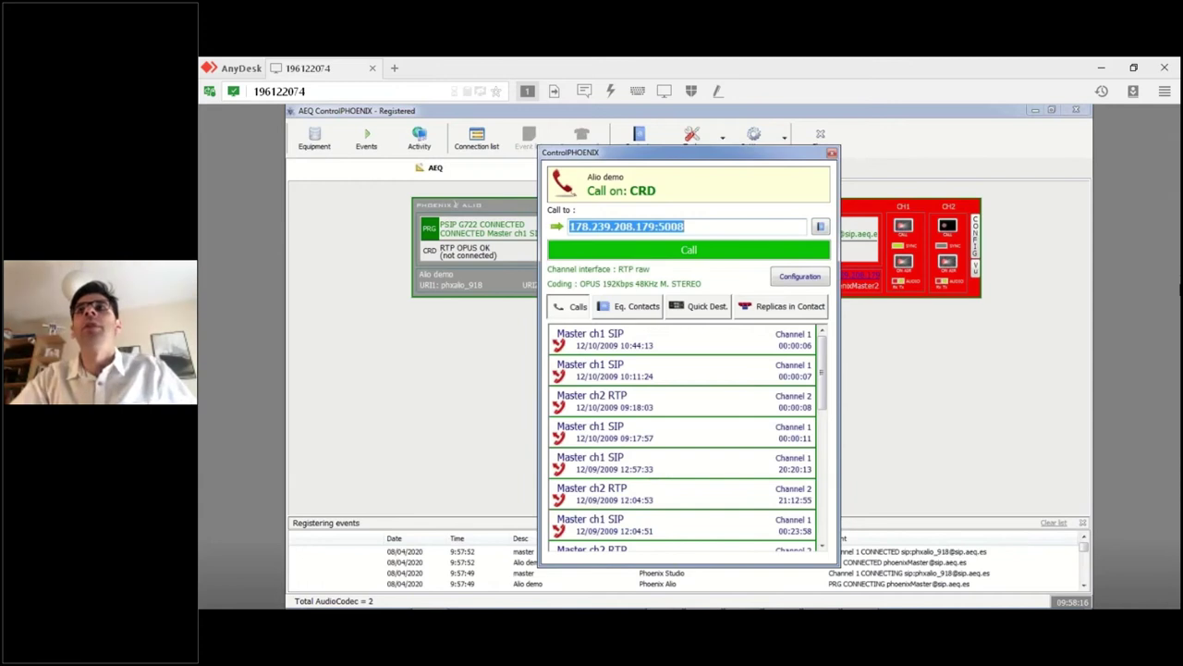
pyautogui.click(820, 225)
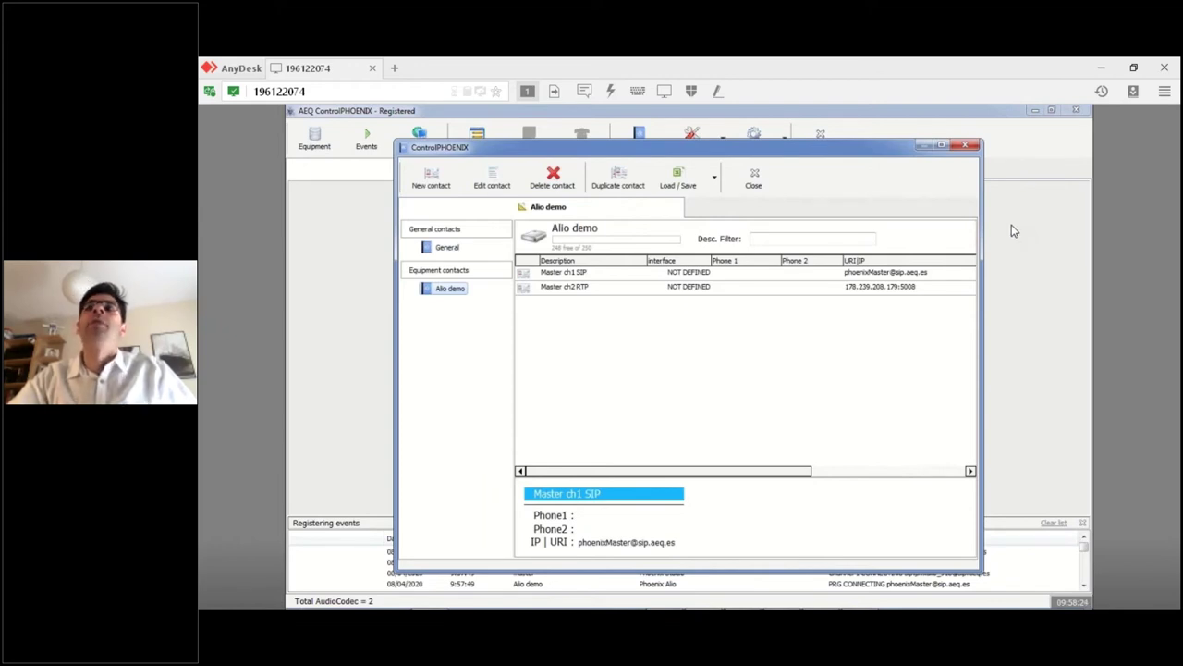
pyautogui.press('Down')
pyautogui.press('Return')
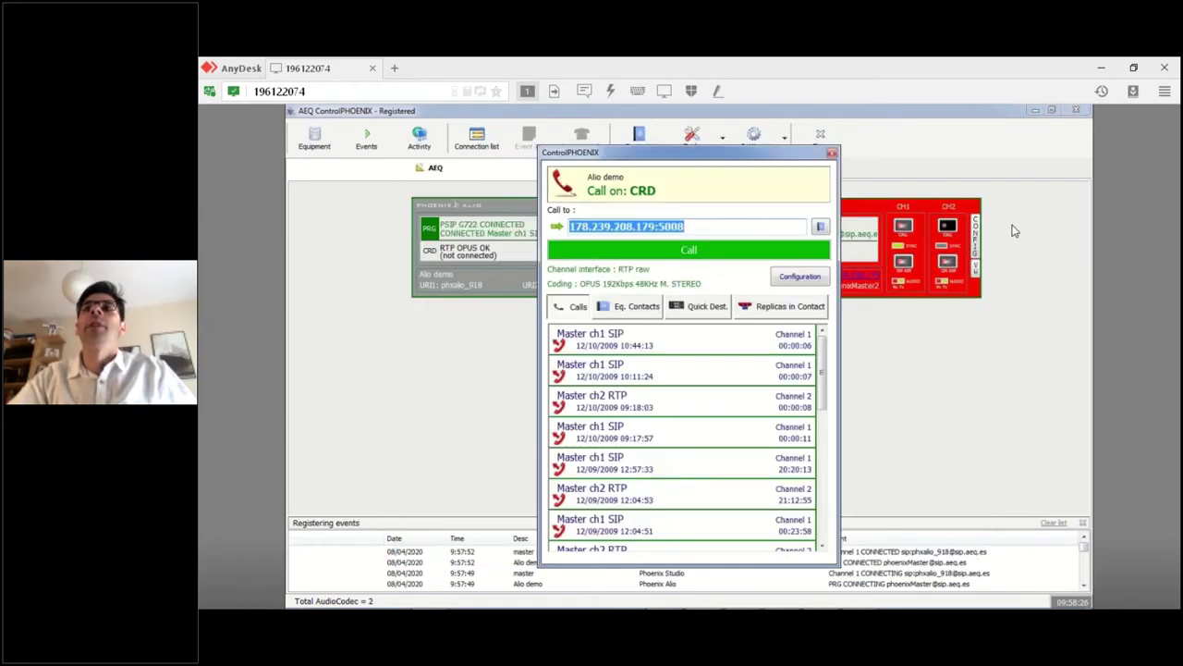
pyautogui.press('Return')
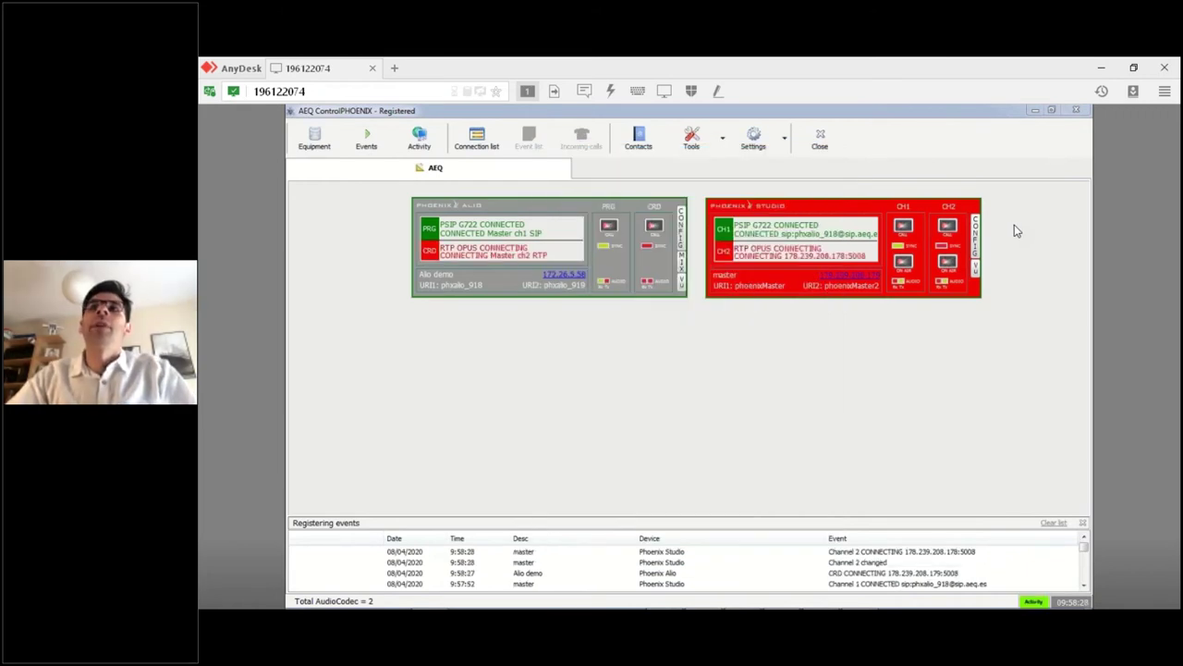
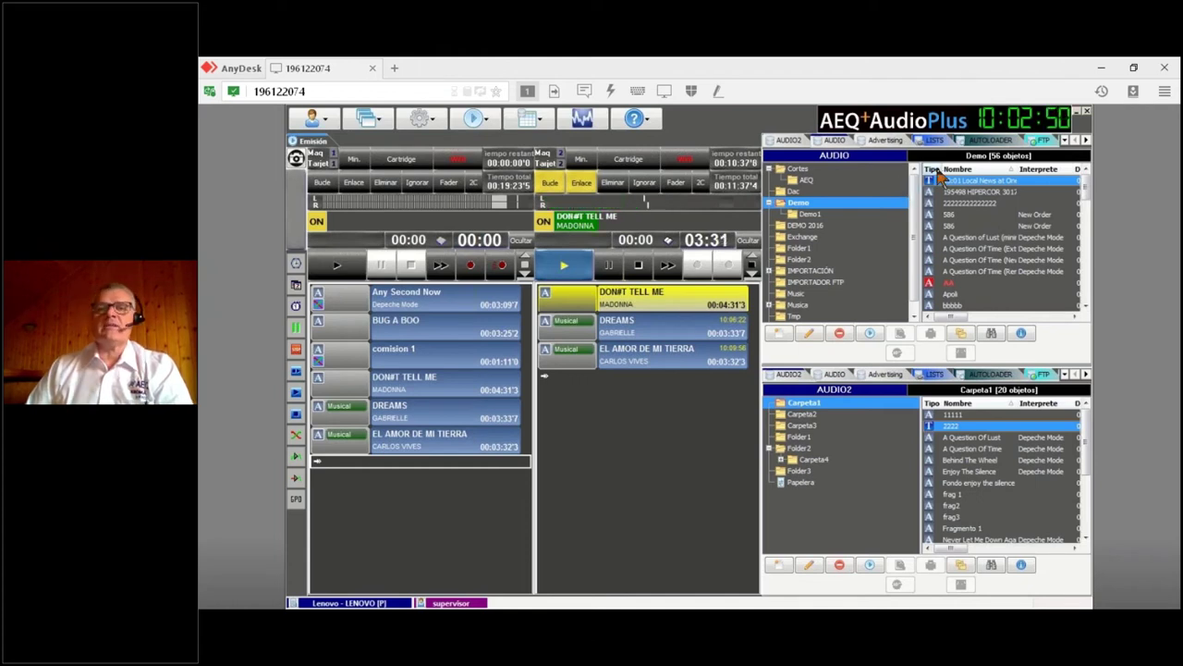
# Step: Show the AUDIO area in the upper content browser and expand its Demo folder
pyautogui.click(937, 141)
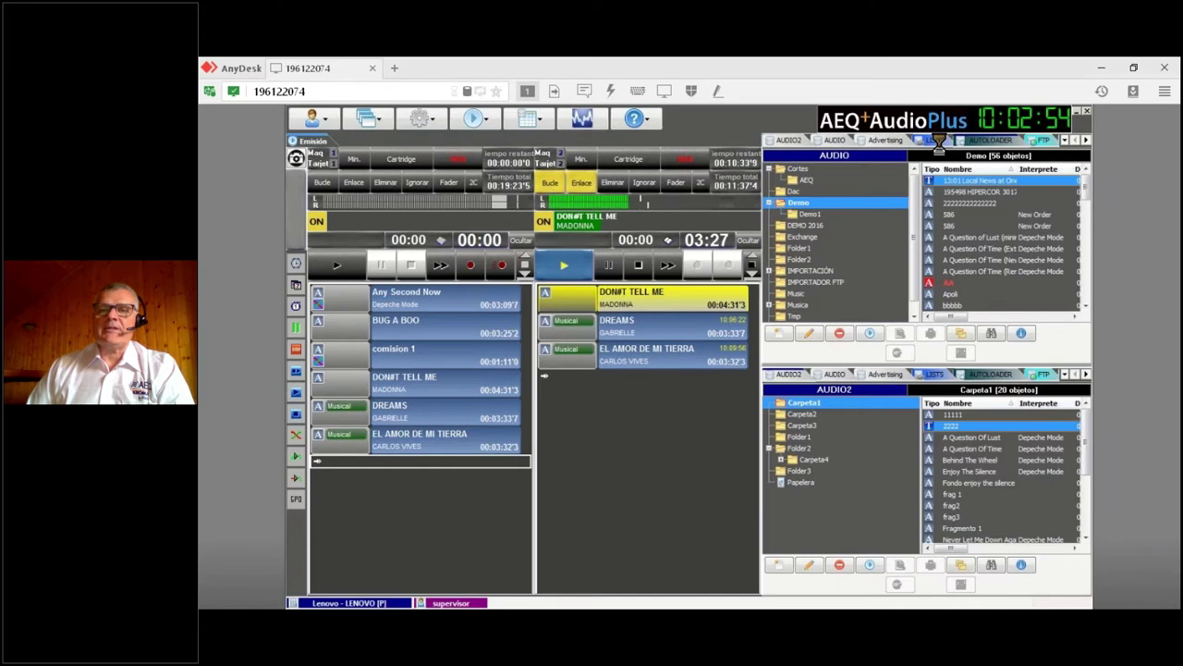
pyautogui.click(834, 141)
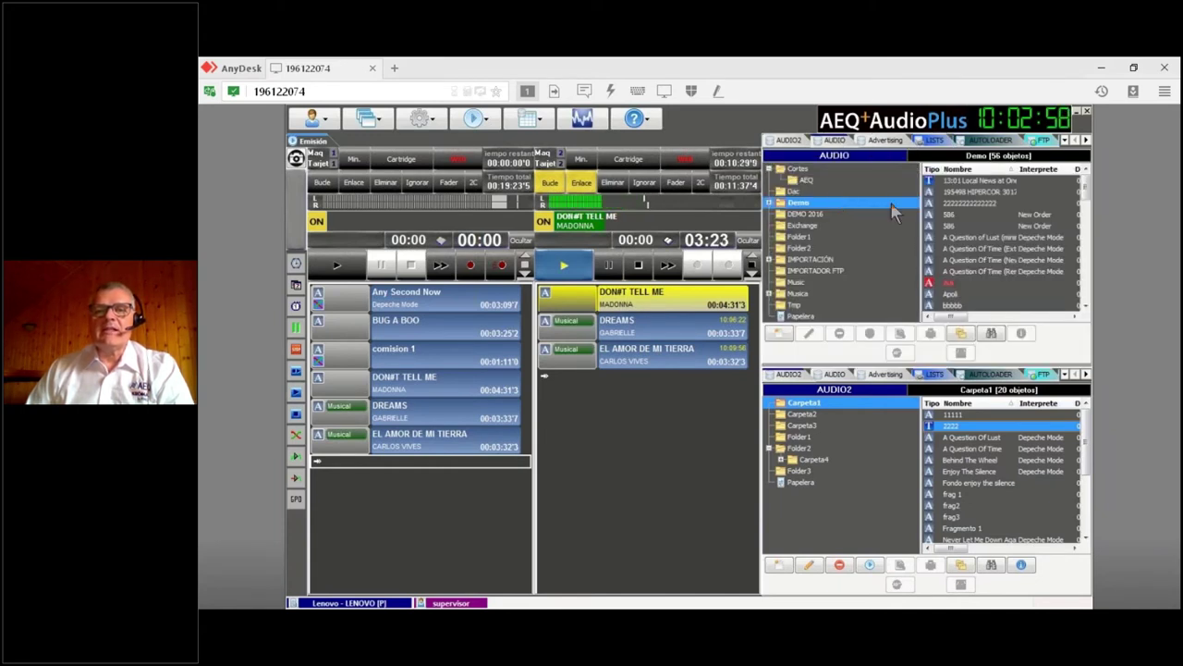
pyautogui.click(769, 203)
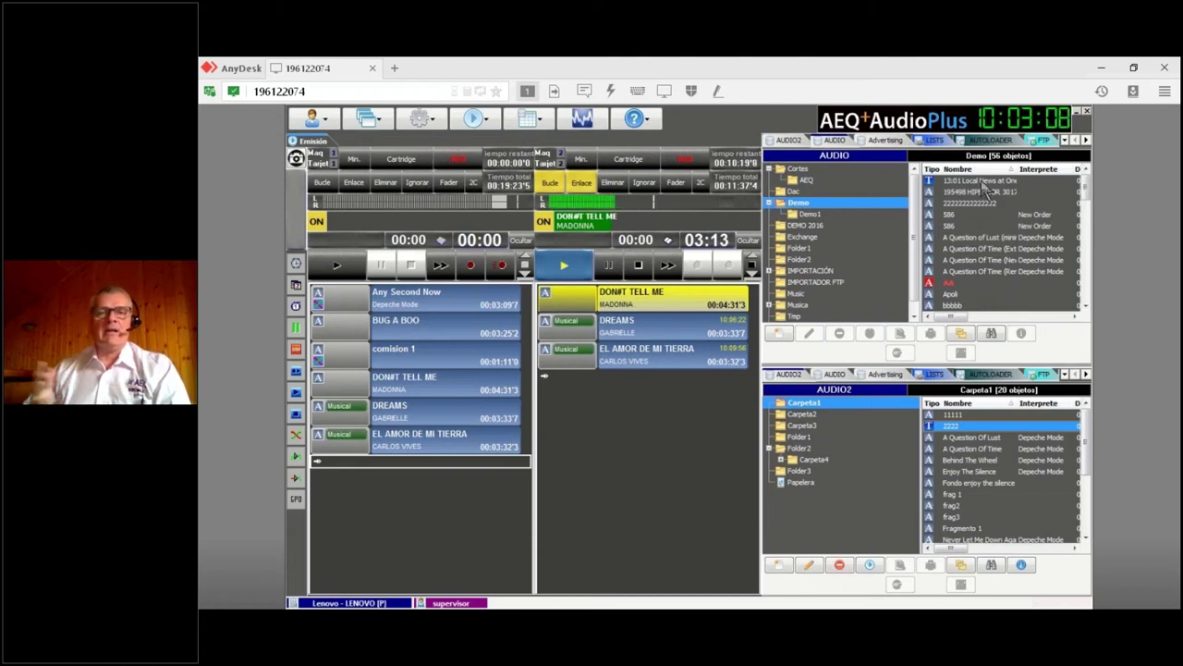
# Step: Open the text of the "13:01 Local News at One" object in the Demo folder for editing
pyautogui.click(987, 181)
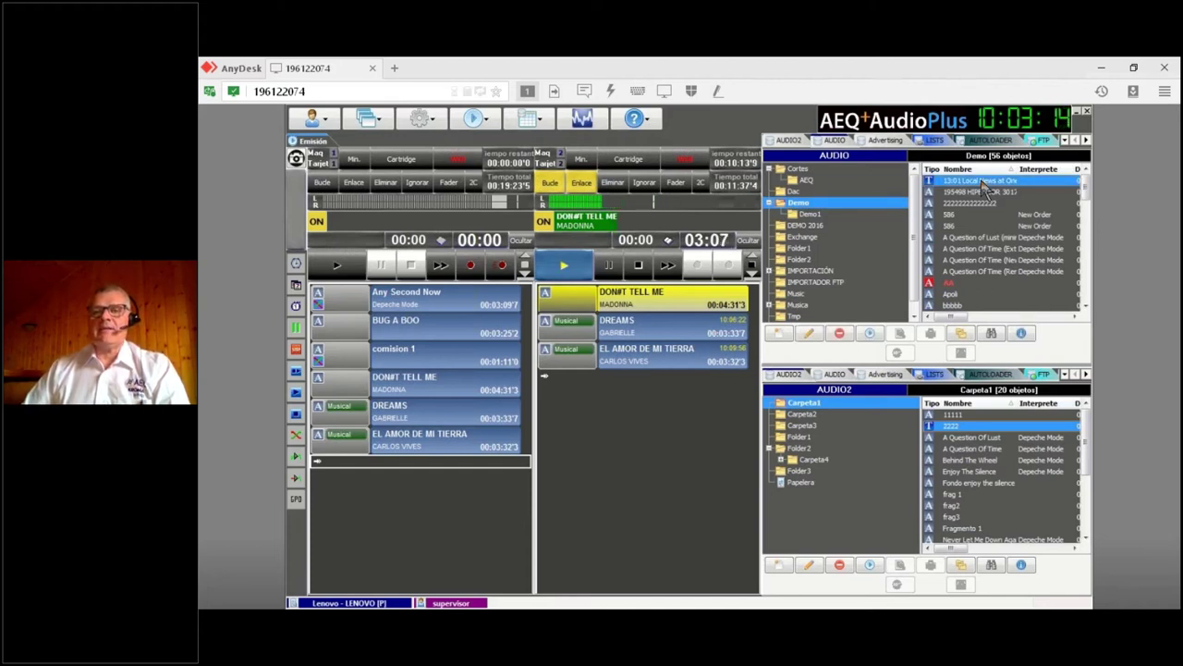
pyautogui.rightClick(983, 187)
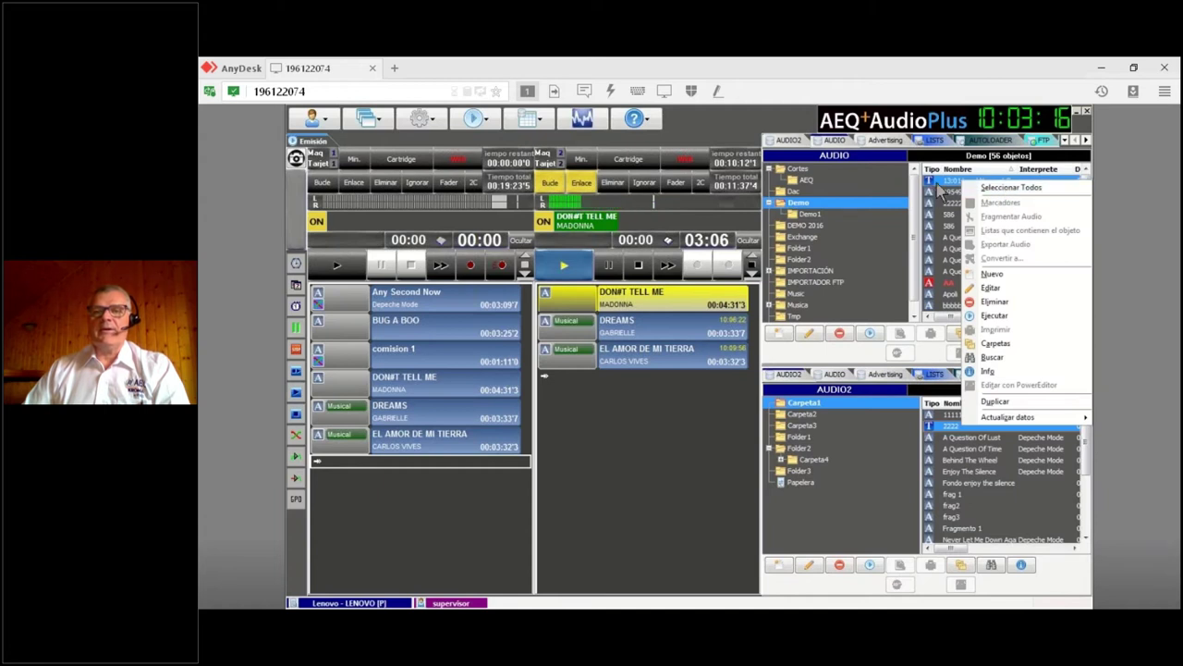
pyautogui.click(940, 188)
pyautogui.rightClick(947, 185)
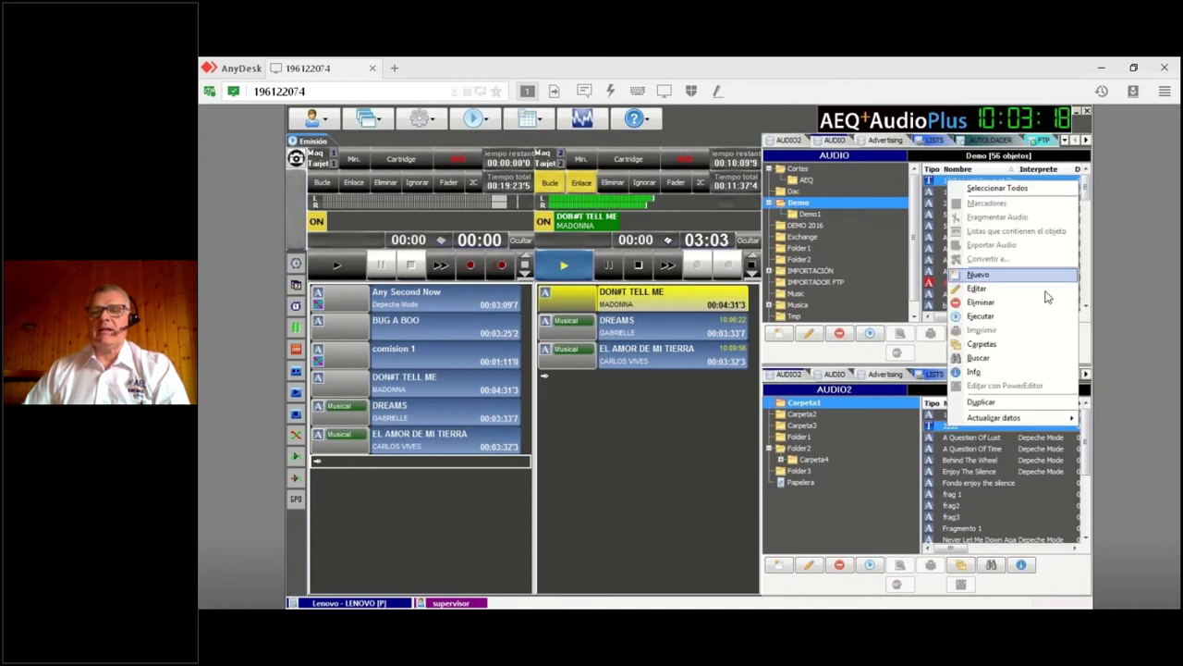
pyautogui.click(978, 276)
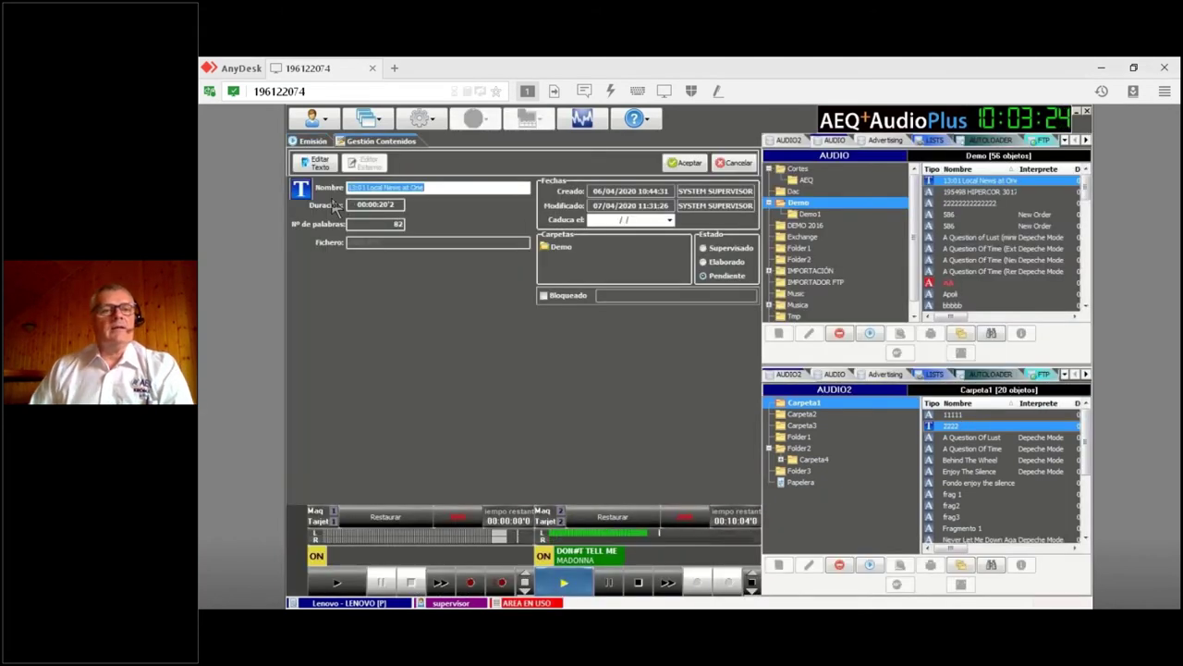
pyautogui.click(315, 163)
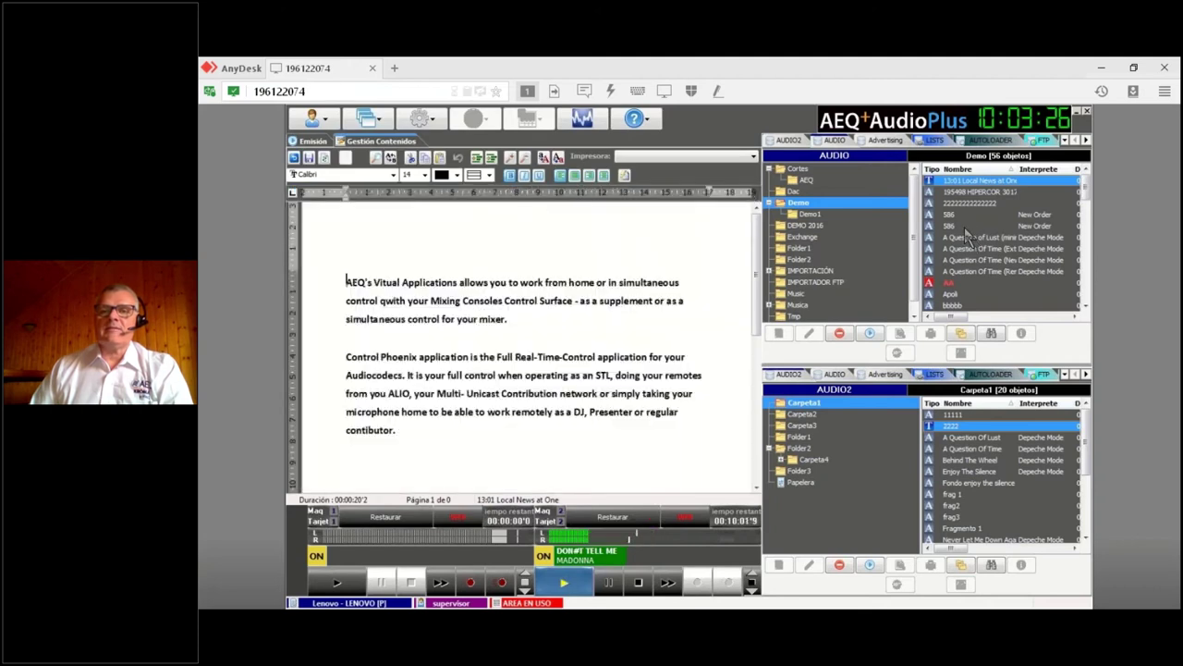
# Step: Insert the 586 audio by New Order into the news text after the first paragraph
pyautogui.click(963, 216)
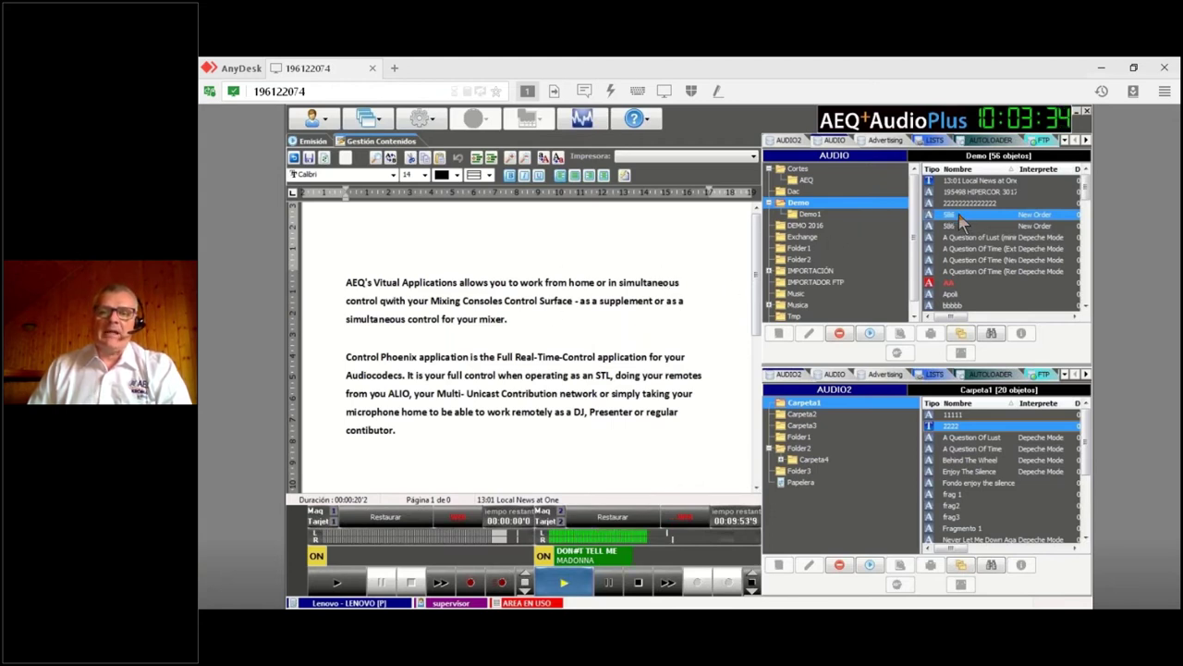
pyautogui.click(560, 335)
pyautogui.moveTo(521, 356); pyautogui.dragTo(535, 338)
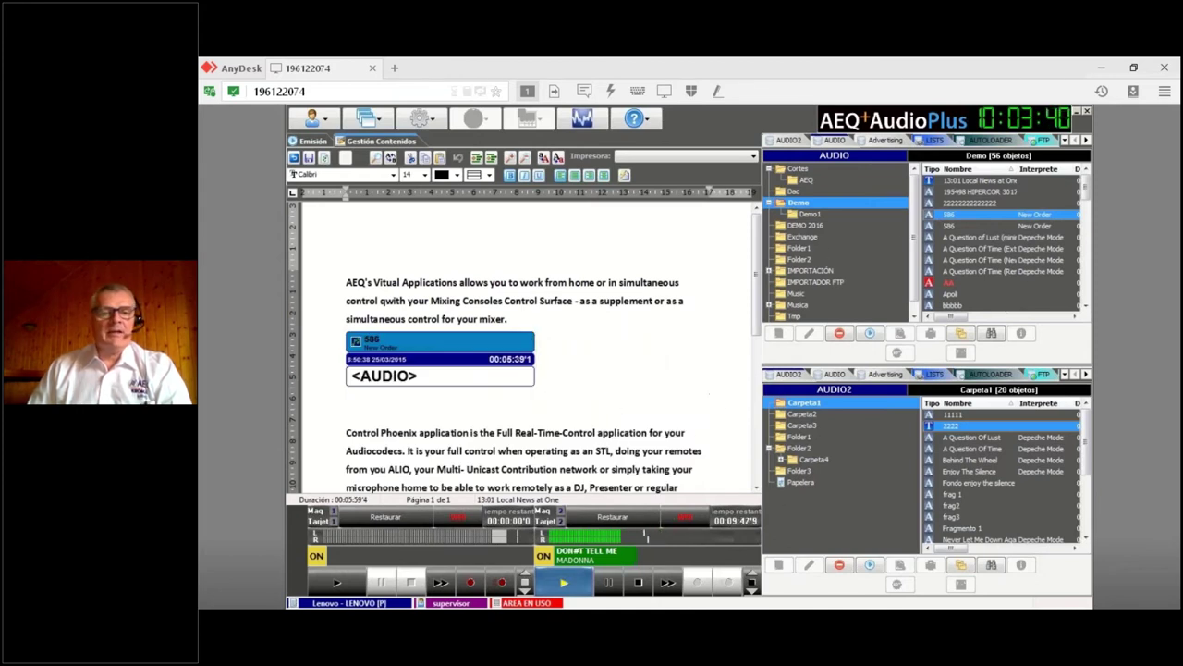
# Step: Insert the "A Question of Lust (minimal)" audio after the Control Phoenix paragraph and save the news text
pyautogui.scroll(-3, 638, 340)
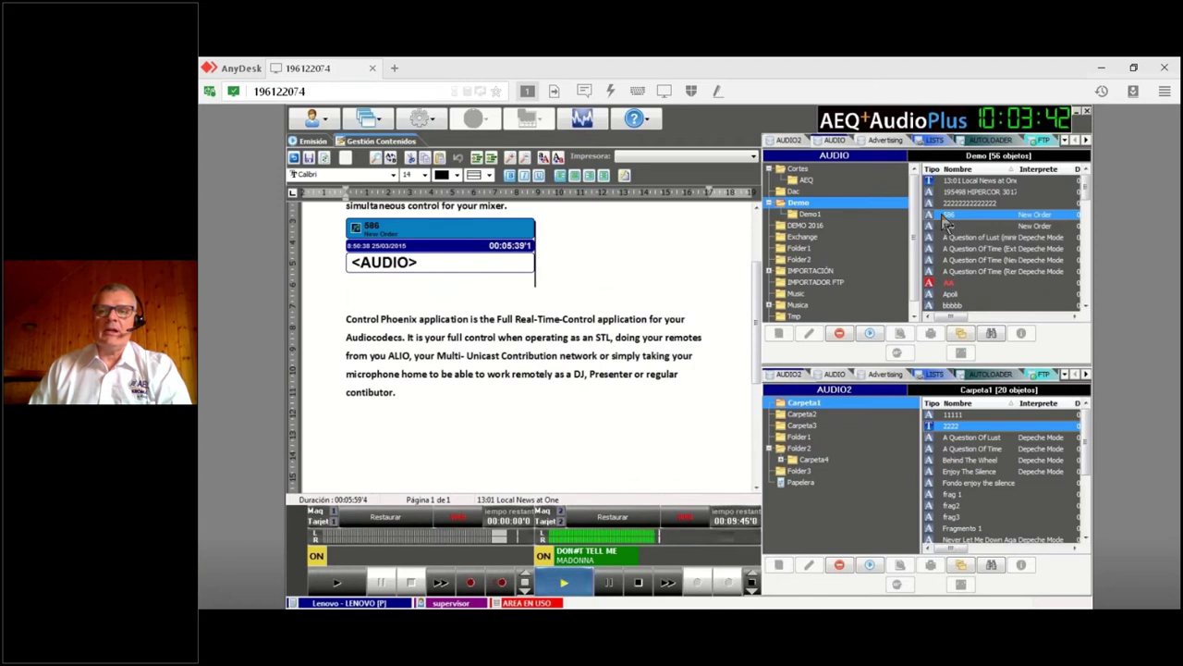
pyautogui.moveTo(961, 238); pyautogui.dragTo(596, 439)
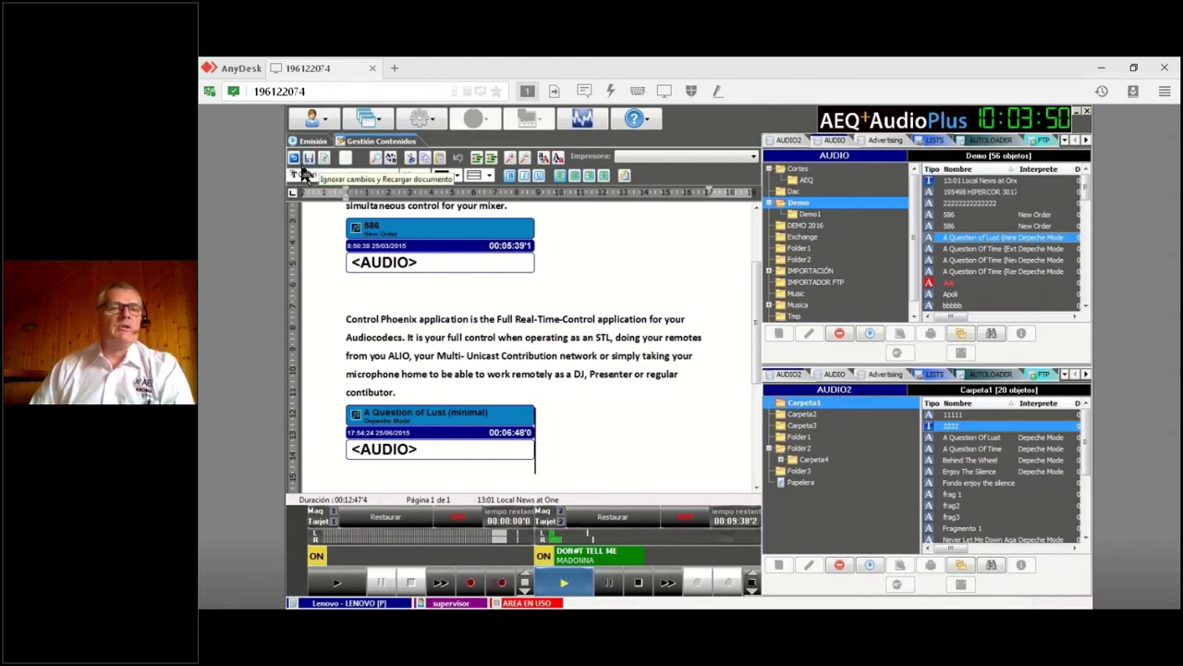
pyautogui.click(324, 159)
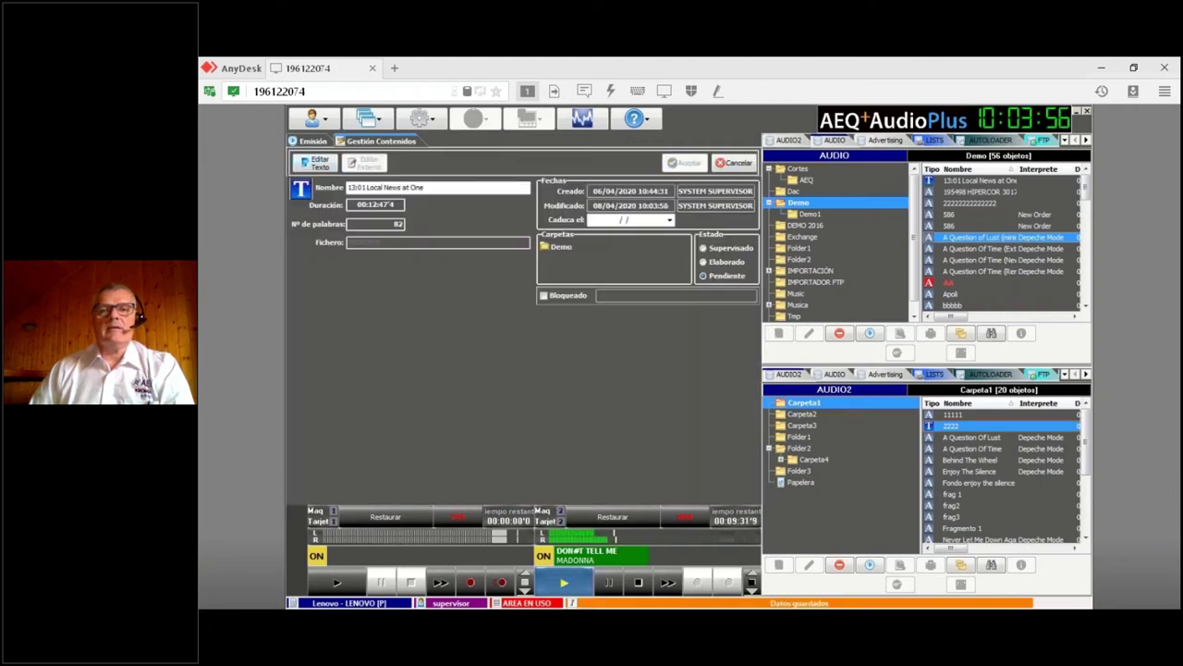
# Step: Add "13:01 Local News at One" to the end of the first player's playlist and start it
pyautogui.click(980, 181)
pyautogui.moveTo(982, 184); pyautogui.dragTo(437, 486)
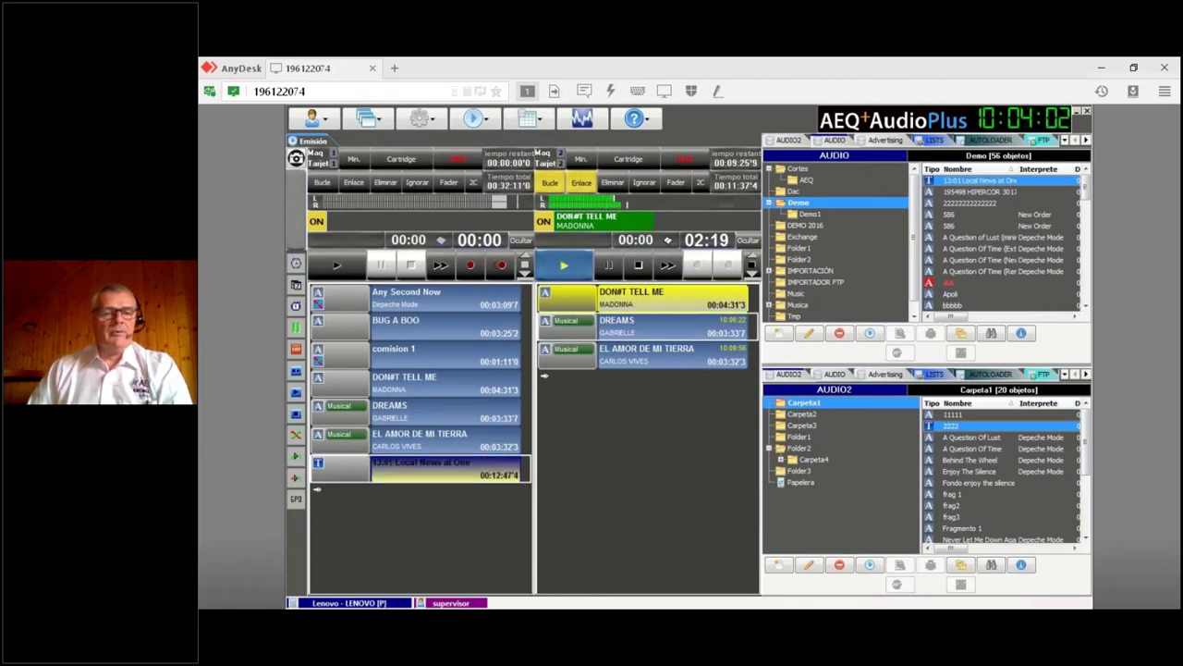
pyautogui.click(353, 272)
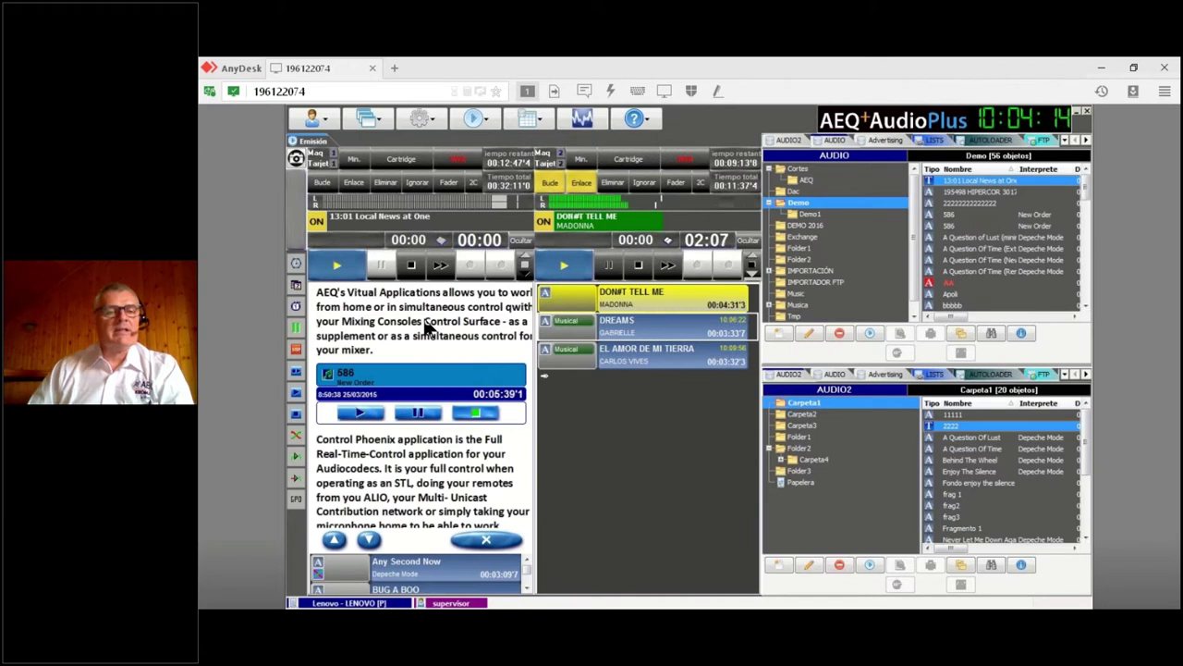
# Step: Play and stop the news text's embedded audios, 586 and "A Question of Lust (minimal)", and close the text view
pyautogui.click(374, 421)
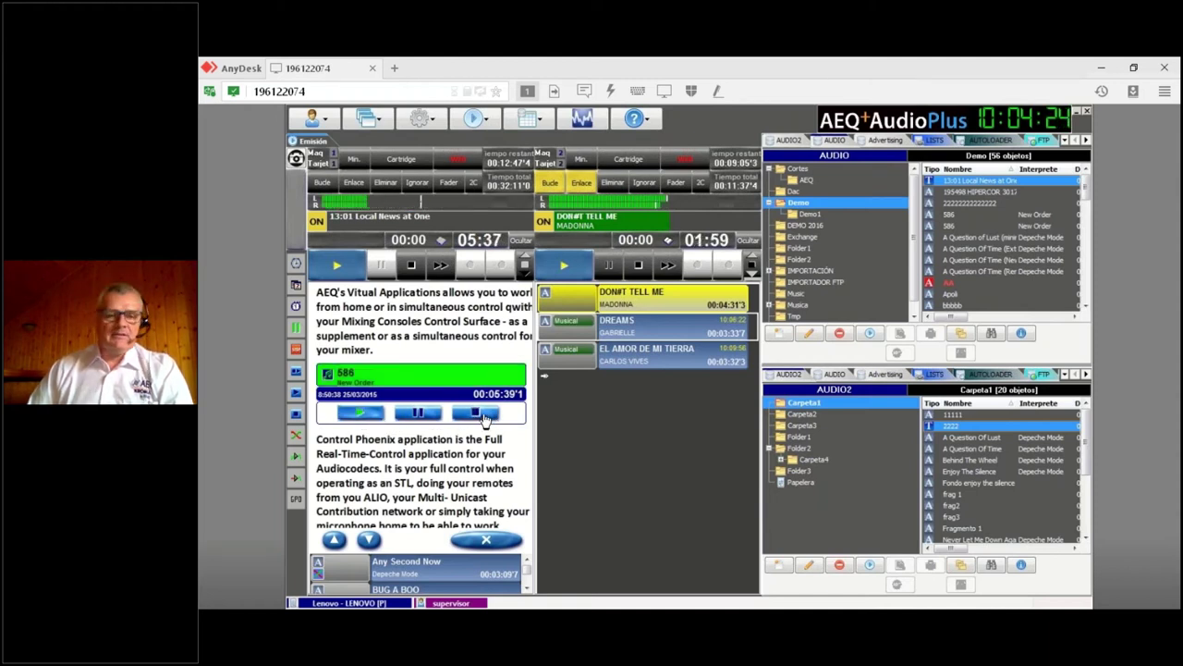
pyautogui.click(480, 418)
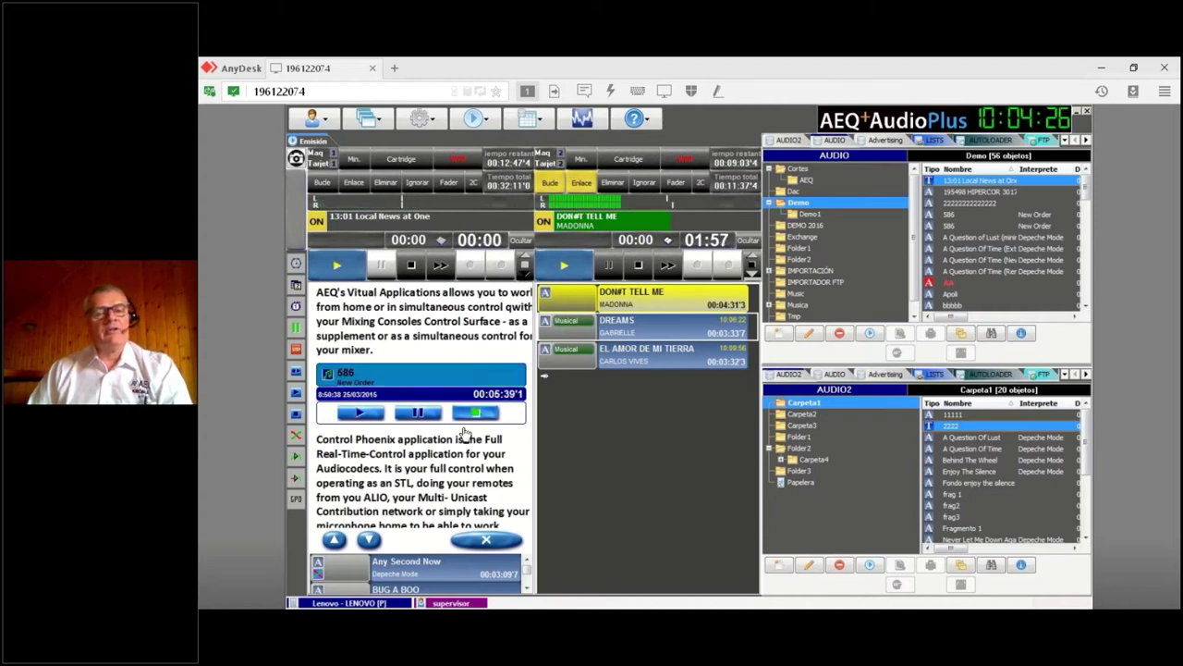
pyautogui.scroll(-3, 474, 499)
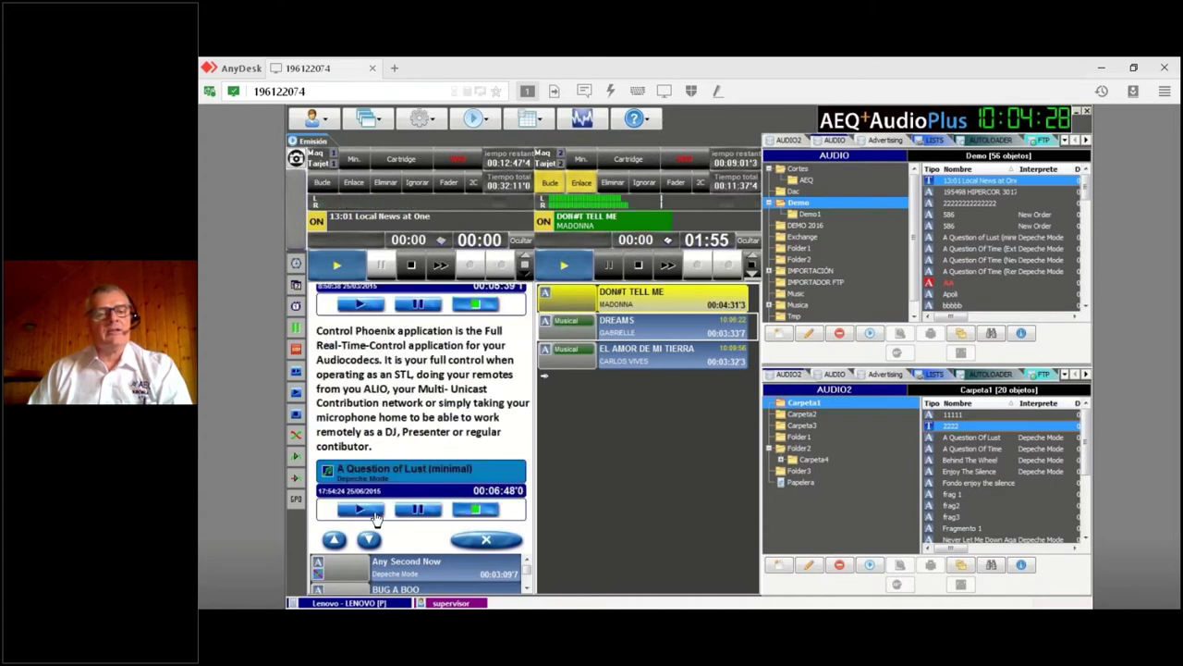
pyautogui.click(368, 511)
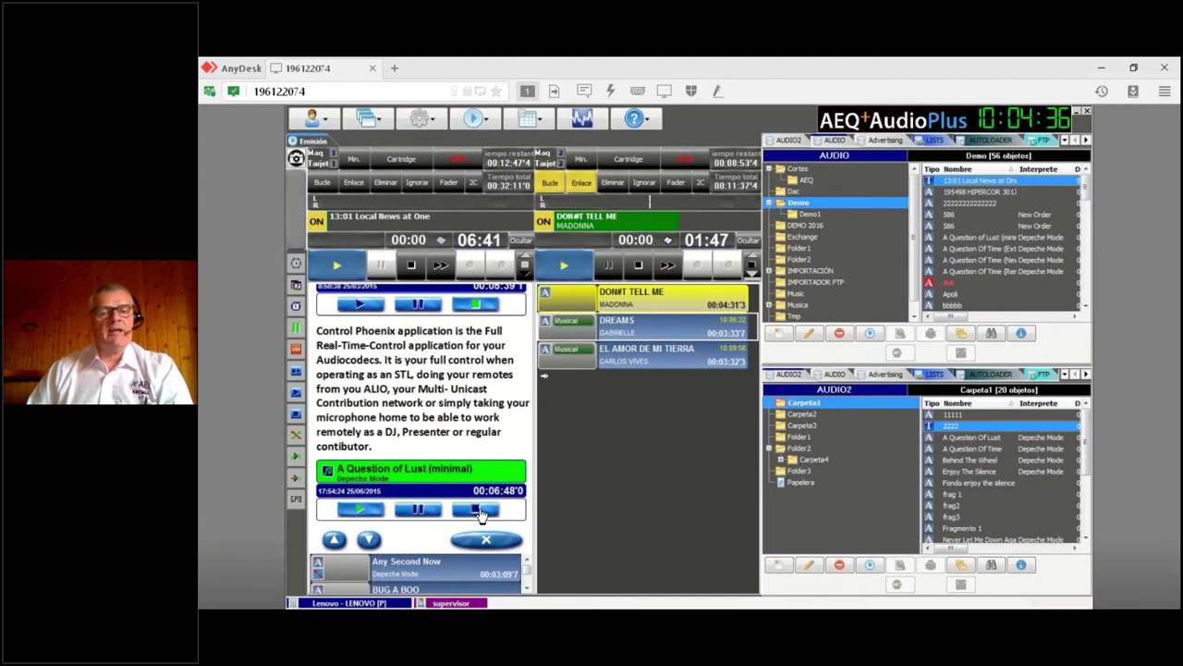
pyautogui.click(478, 512)
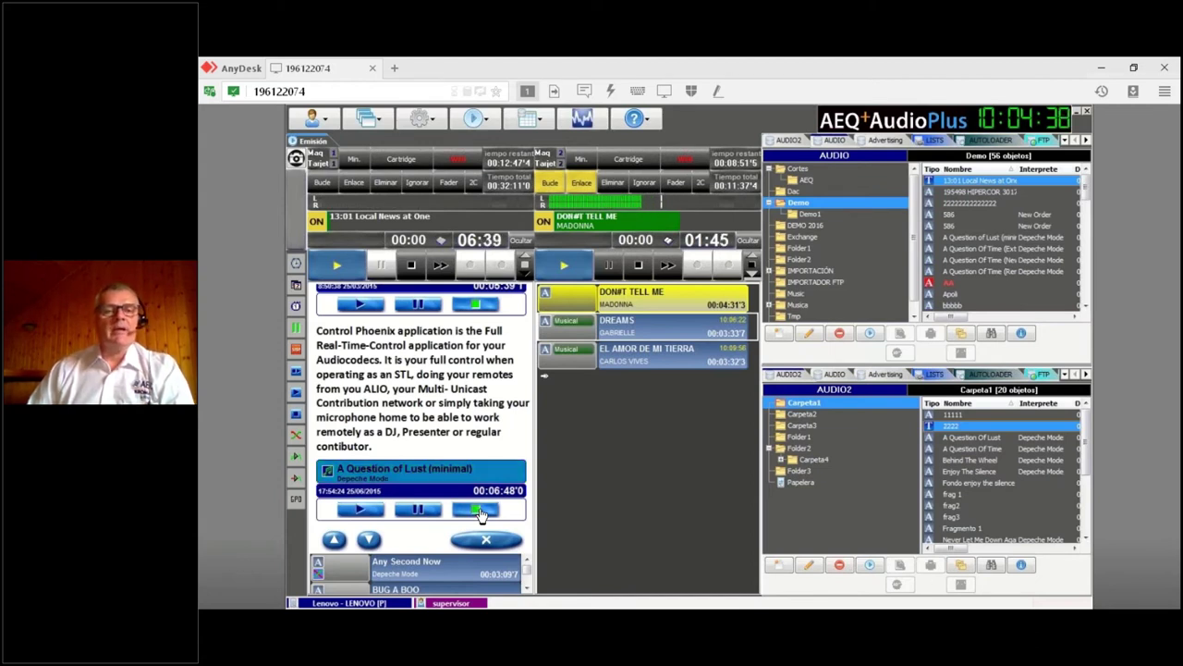
pyautogui.click(483, 541)
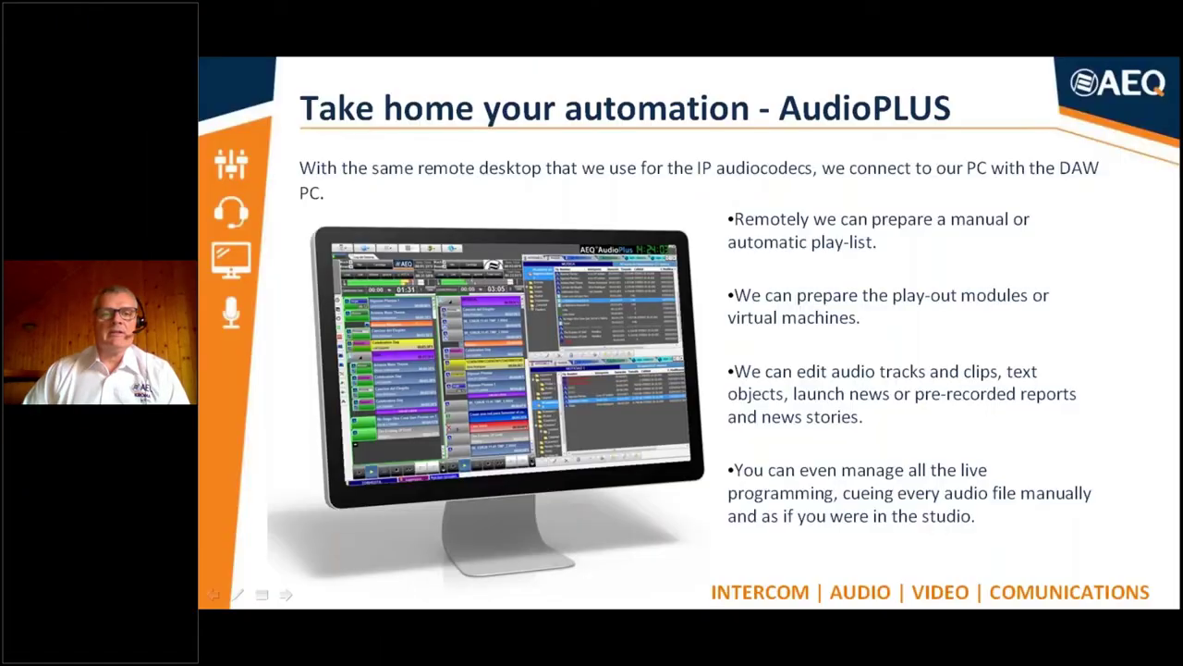
pyautogui.press('Right')
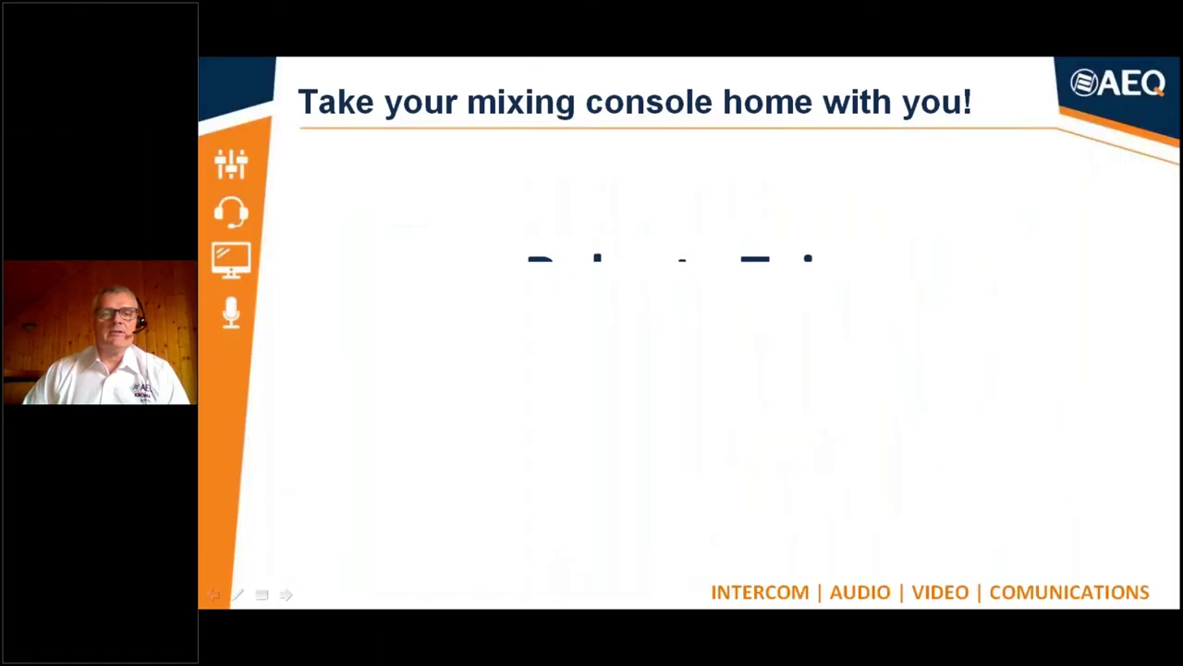
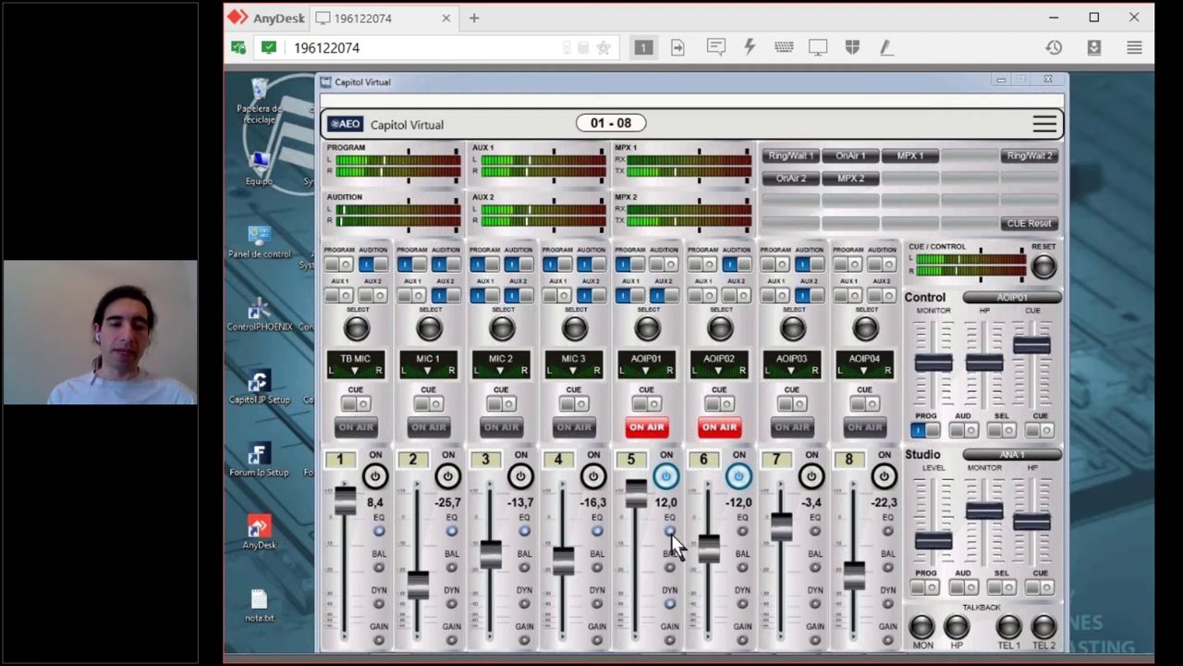
# Step: Set the channel 5 (AOIP01) fader to 12.0 and switch the channel off and back on
pyautogui.click(636, 507)
pyautogui.moveTo(634, 497)
pyautogui.mouseDown()
pyautogui.moveTo(628, 620)
pyautogui.moveTo(629, 490)
pyautogui.mouseUp()
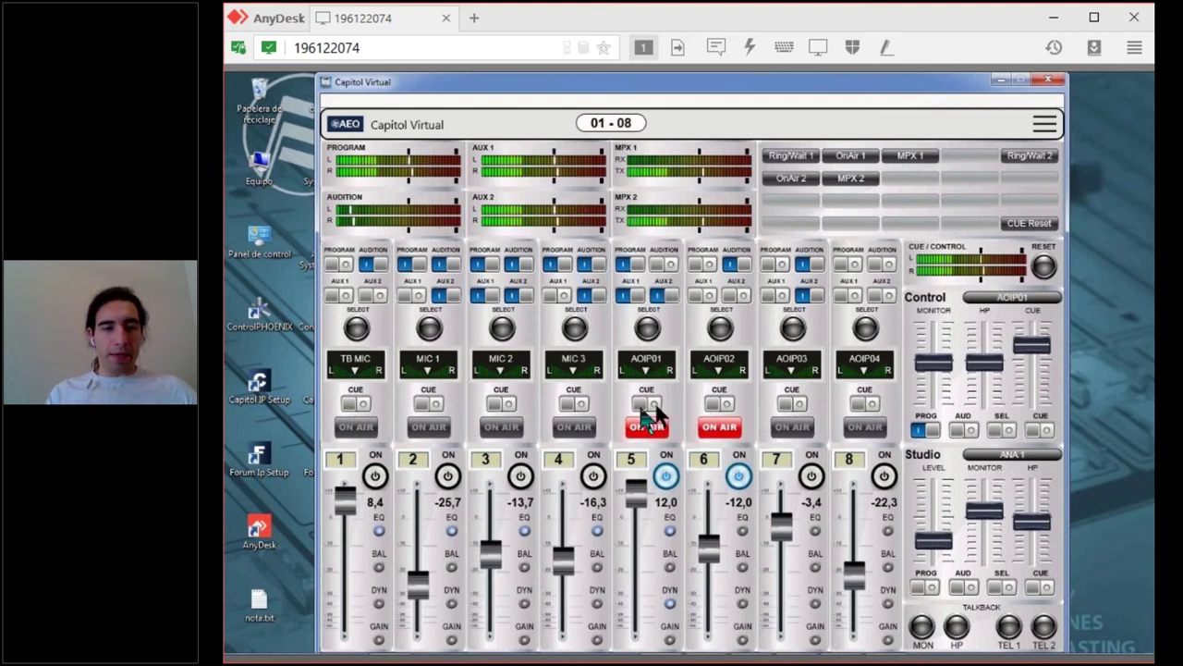
pyautogui.click(662, 475)
pyautogui.click(662, 475)
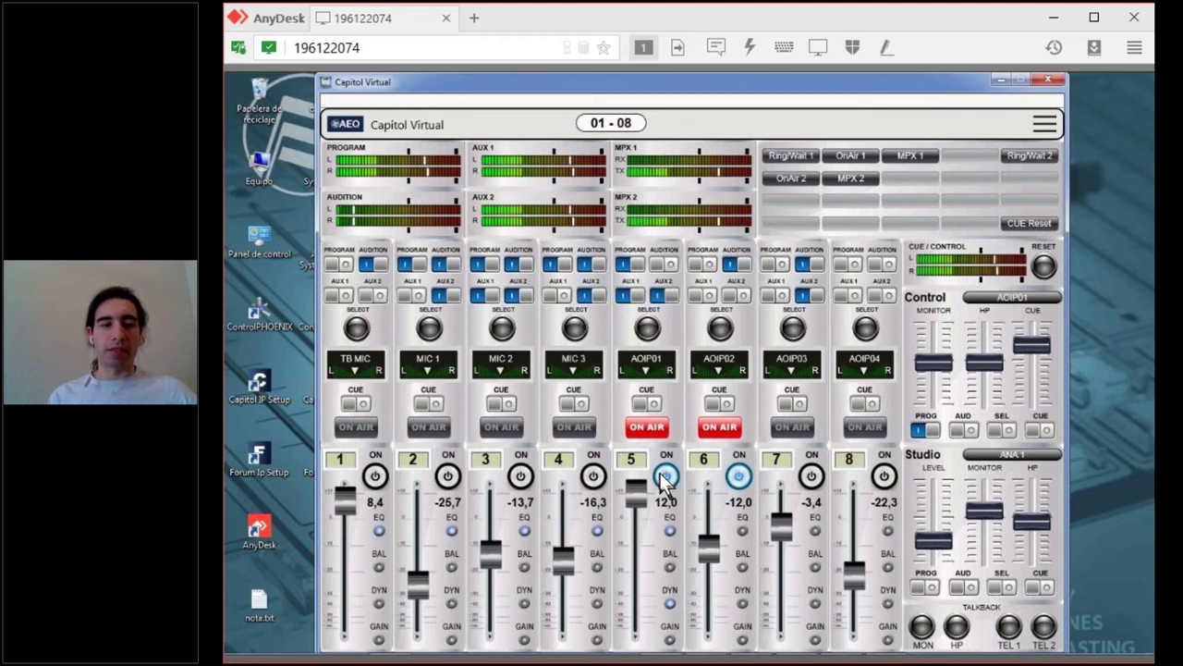
# Step: Switch channel 5 (AOIP01) off and back on, and toggle its Noise Gate off and on in its processing options
pyautogui.click(662, 475)
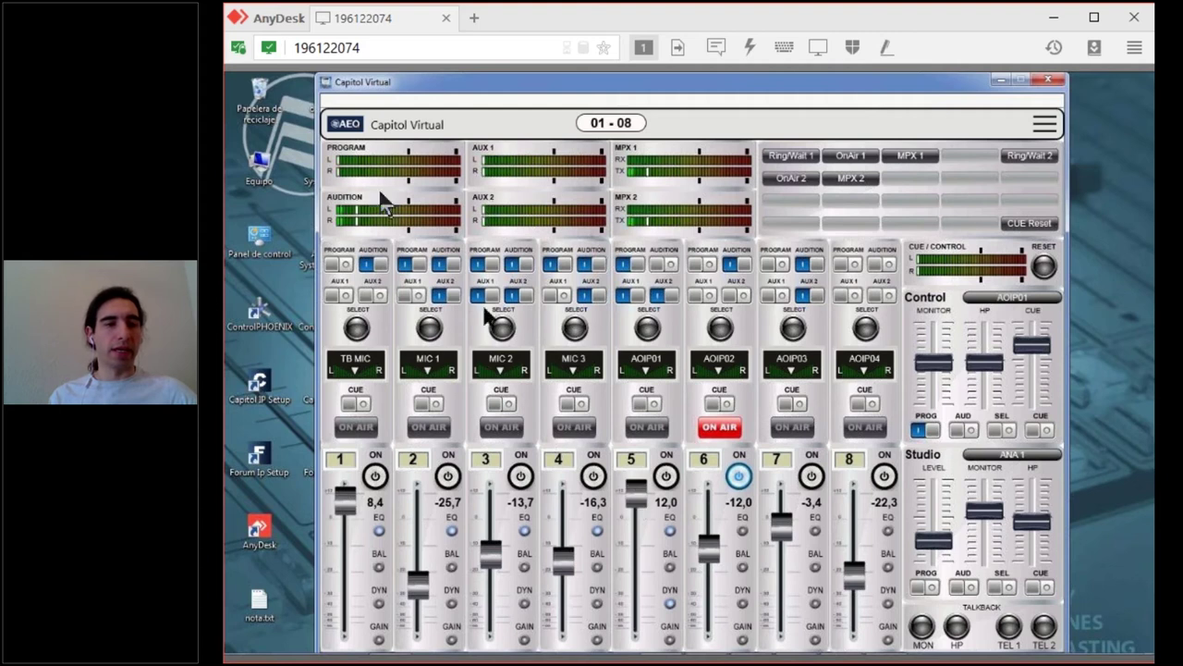
pyautogui.click(658, 475)
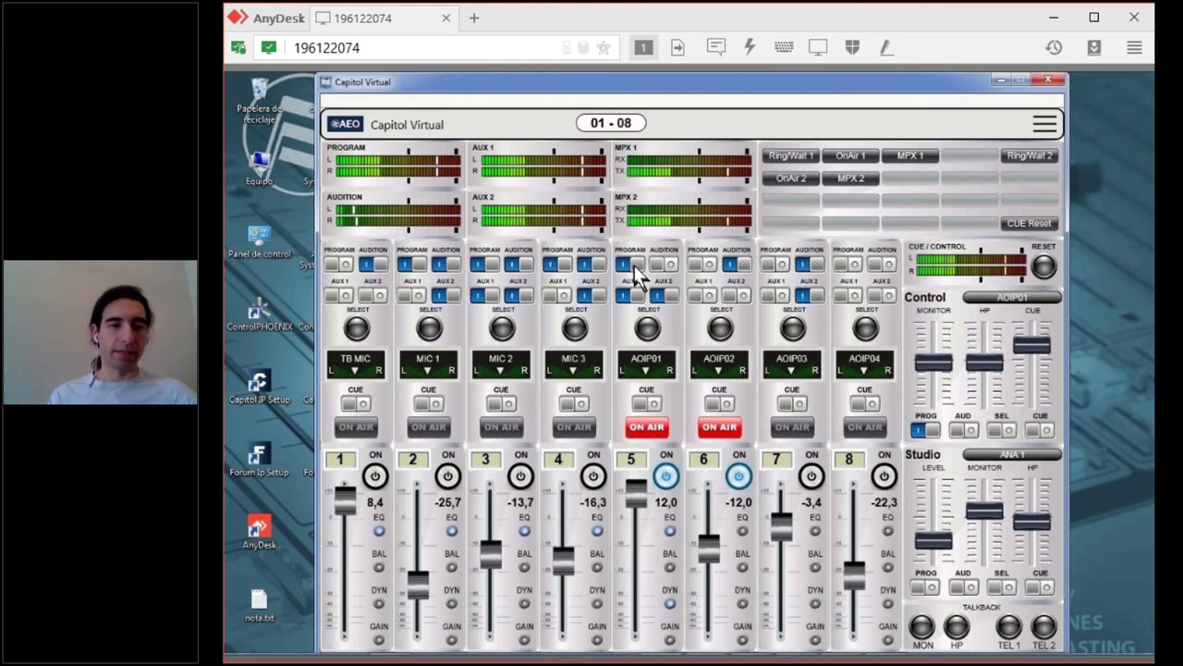
pyautogui.click(647, 329)
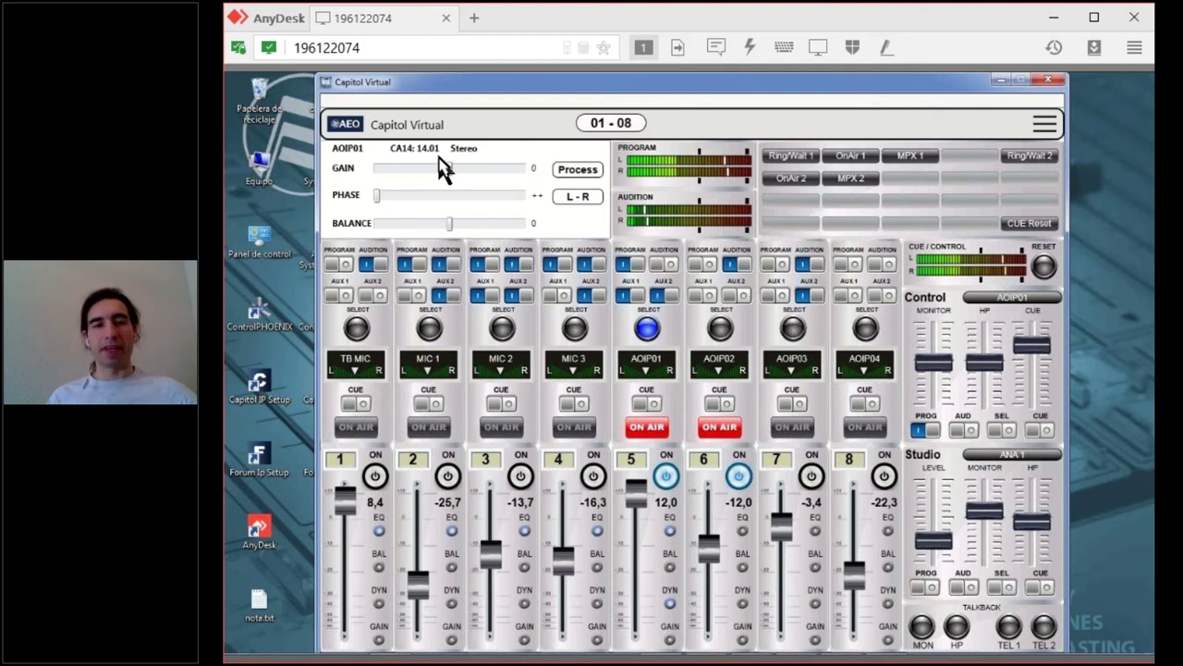
pyautogui.click(575, 173)
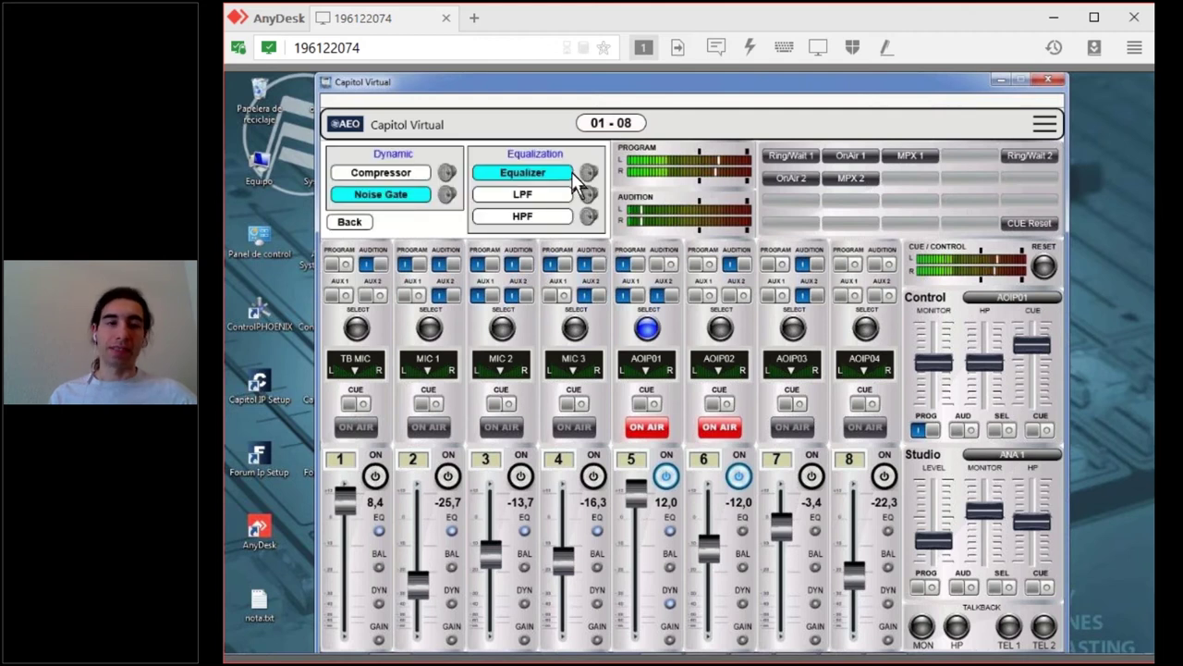
pyautogui.click(400, 196)
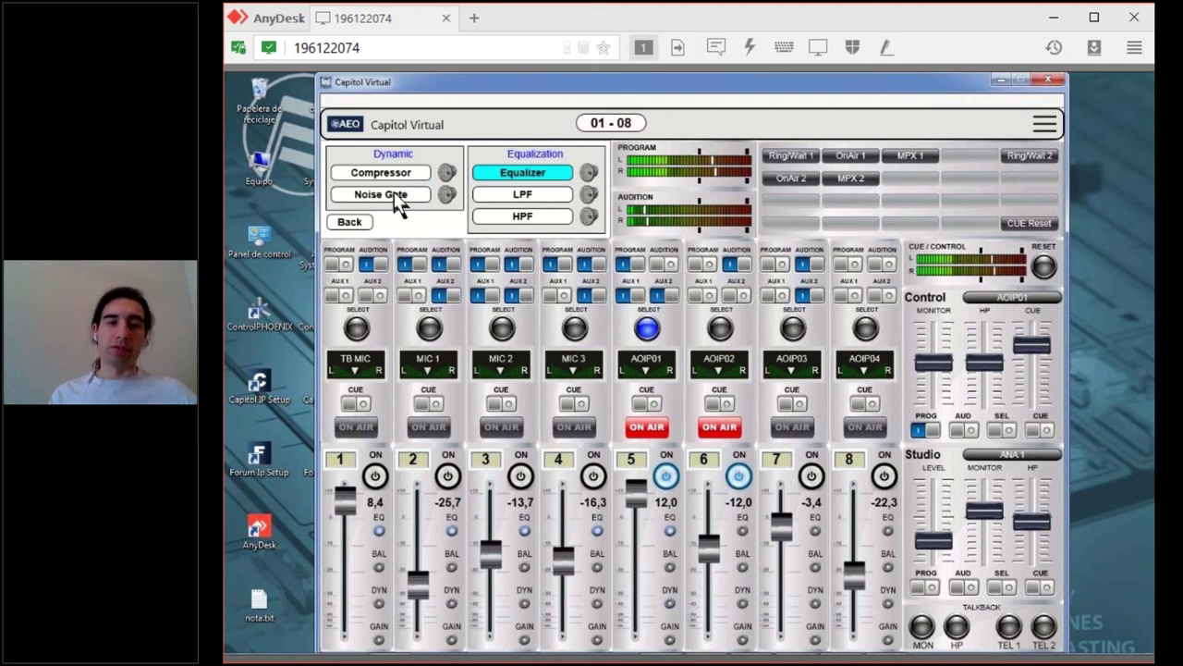
pyautogui.click(399, 196)
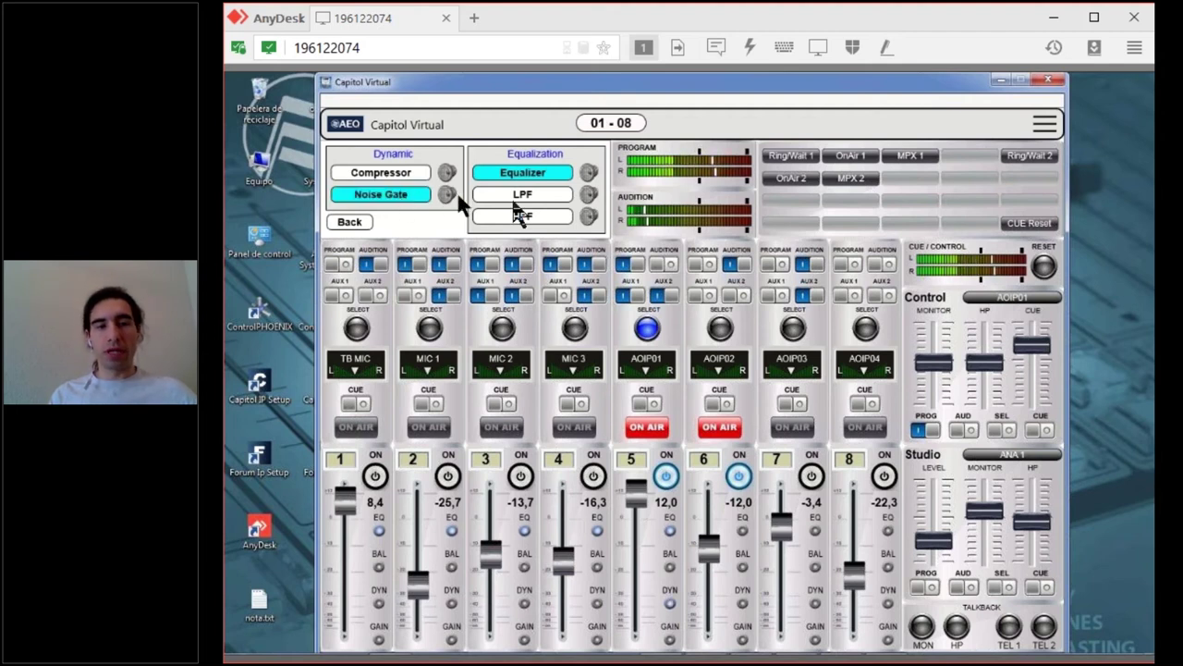
# Step: Set the AOIP01 equalizer's bass frequency to 90 Hz and bass gain to 16.0 dB, close the equalizer and deselect the channel
pyautogui.click(590, 174)
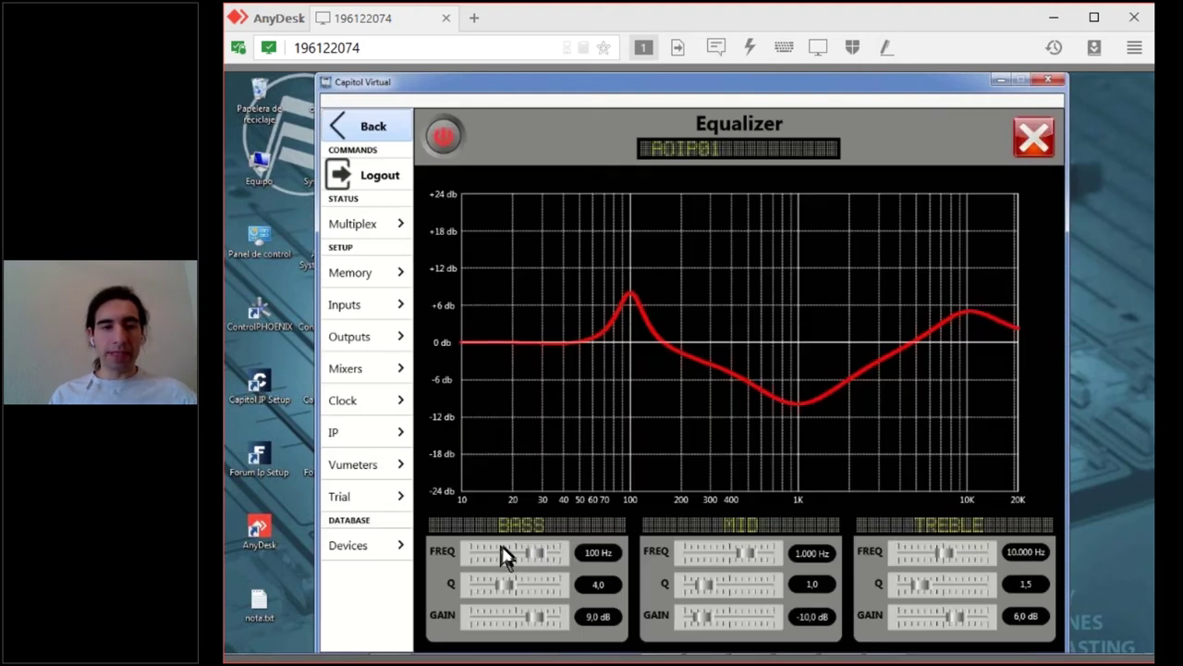
pyautogui.moveTo(534, 556)
pyautogui.mouseDown()
pyautogui.moveTo(481, 556)
pyautogui.moveTo(530, 558)
pyautogui.mouseUp()
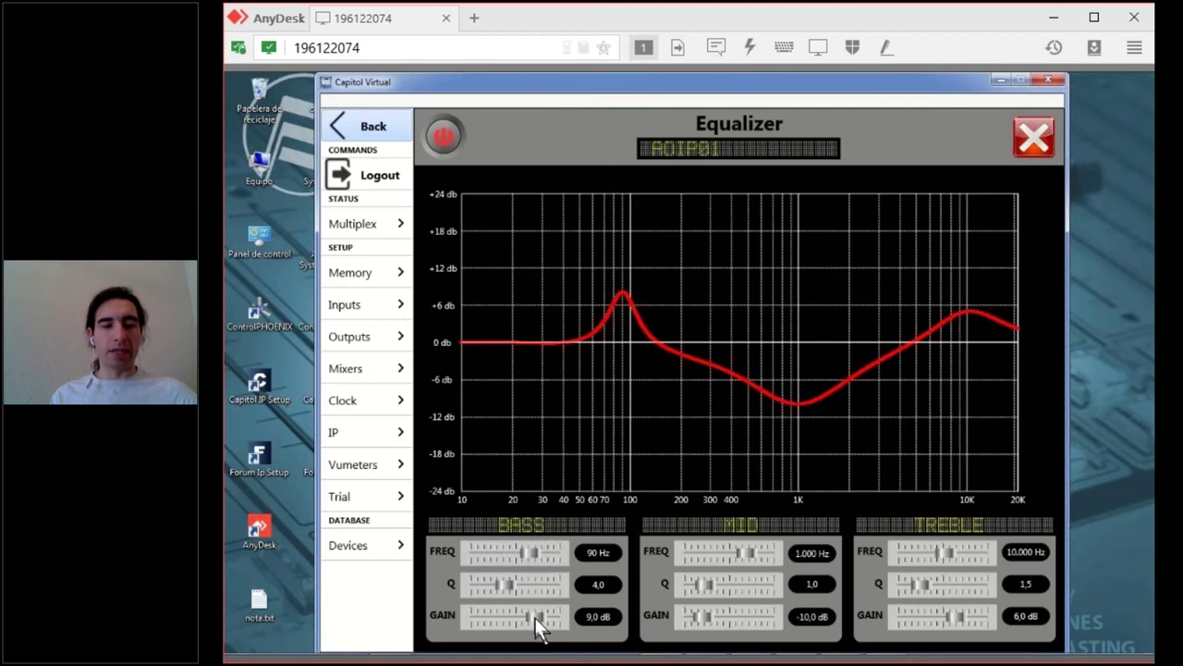
pyautogui.moveTo(534, 617)
pyautogui.mouseDown()
pyautogui.moveTo(506, 618)
pyautogui.moveTo(555, 621)
pyautogui.mouseUp()
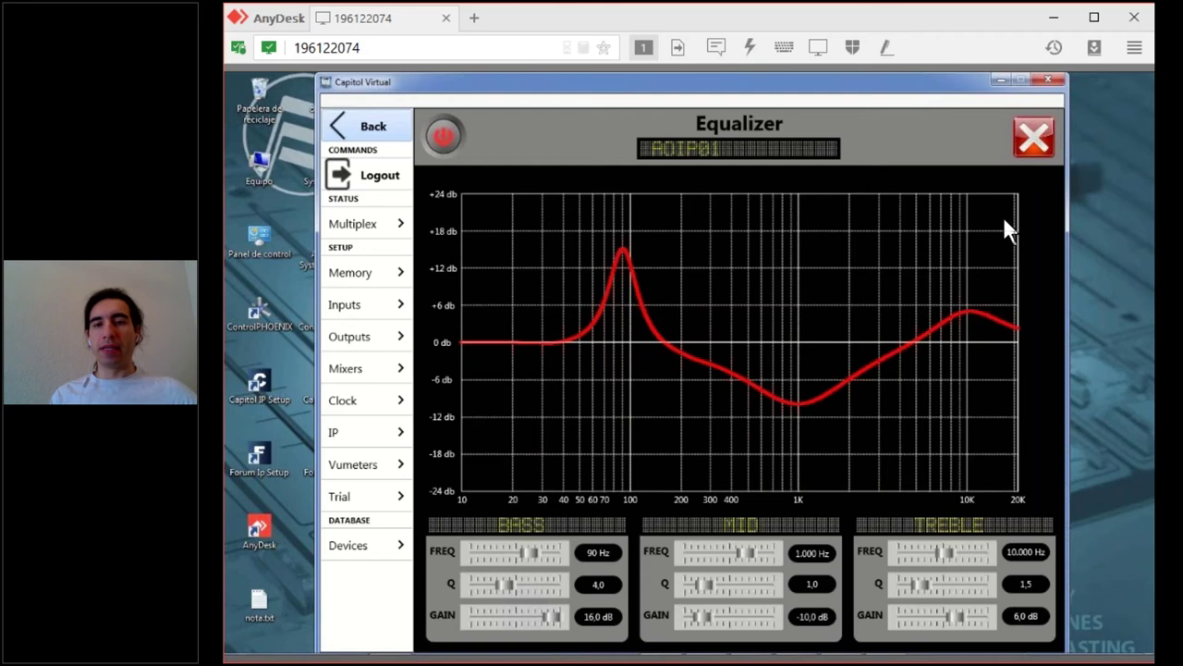
pyautogui.click(1035, 136)
pyautogui.click(1041, 129)
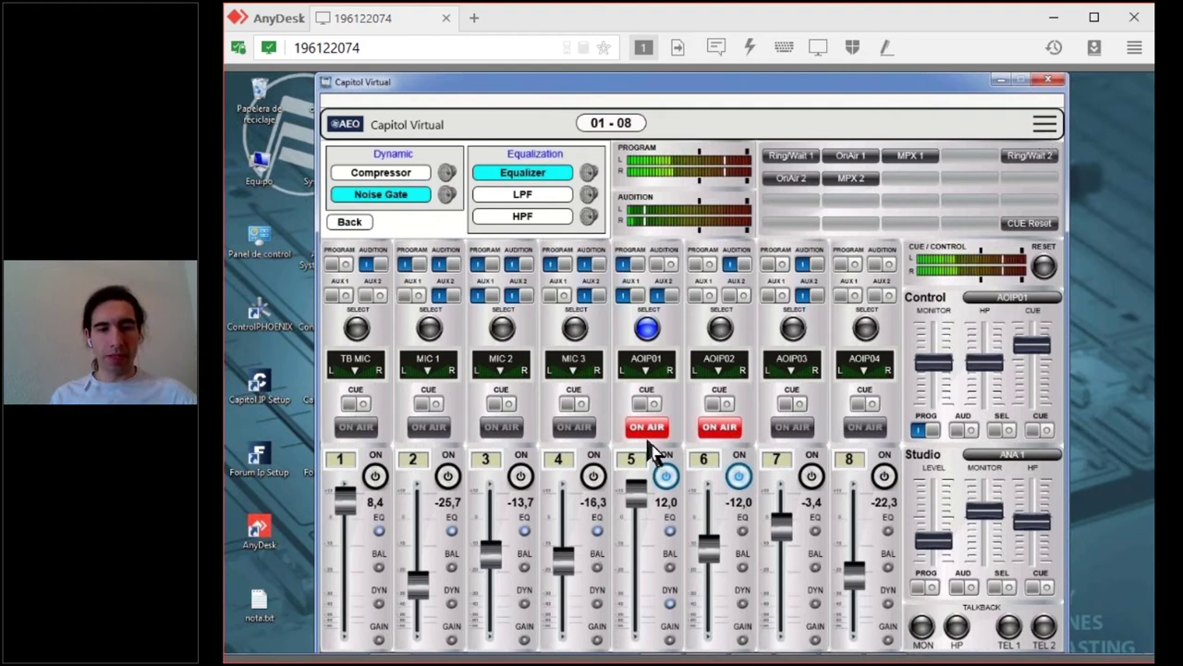
pyautogui.click(647, 328)
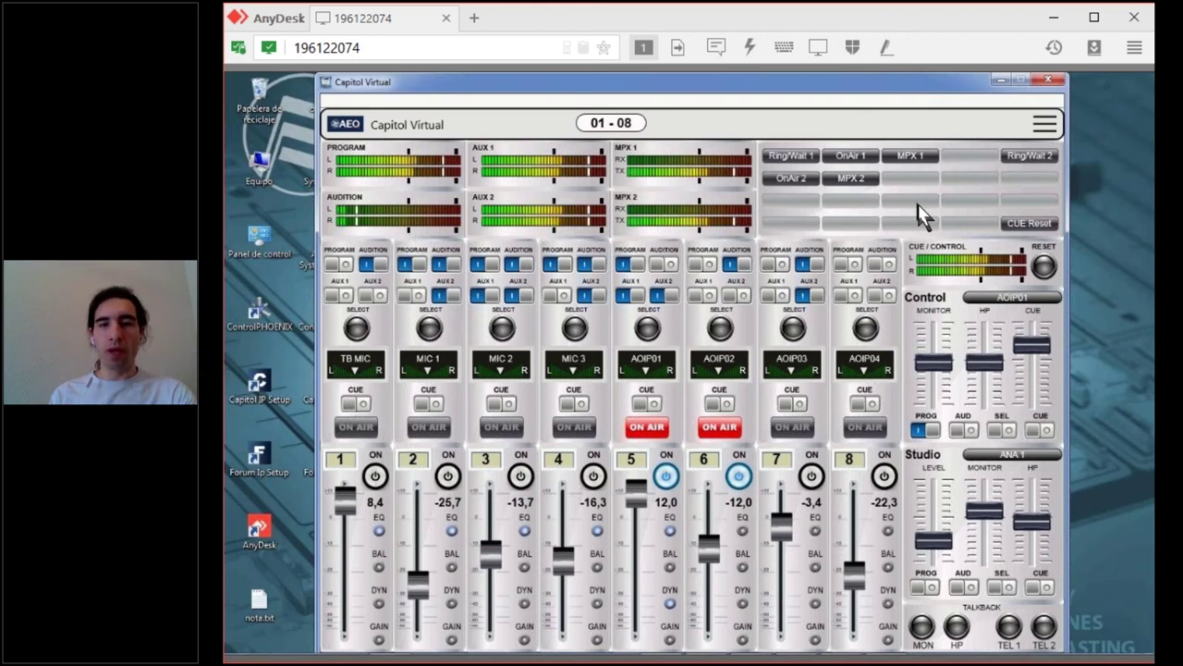
# Step: View the console's Inputs setup list and open the CAPITOL device entry for editing
pyautogui.click(1039, 126)
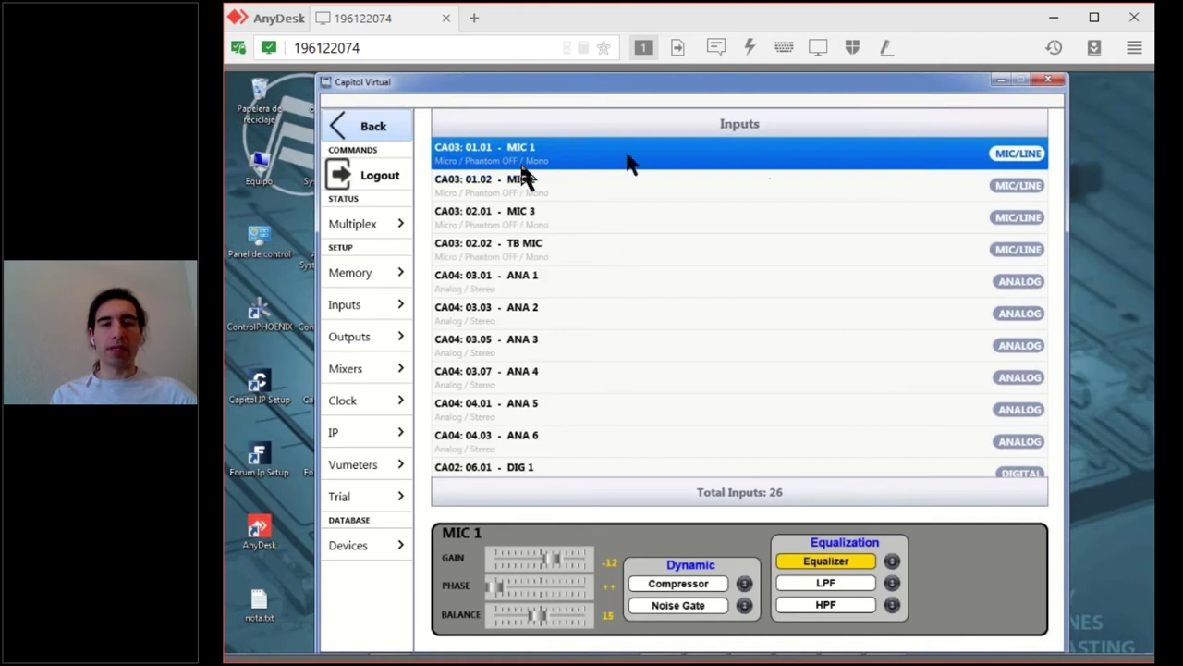
pyautogui.click(388, 125)
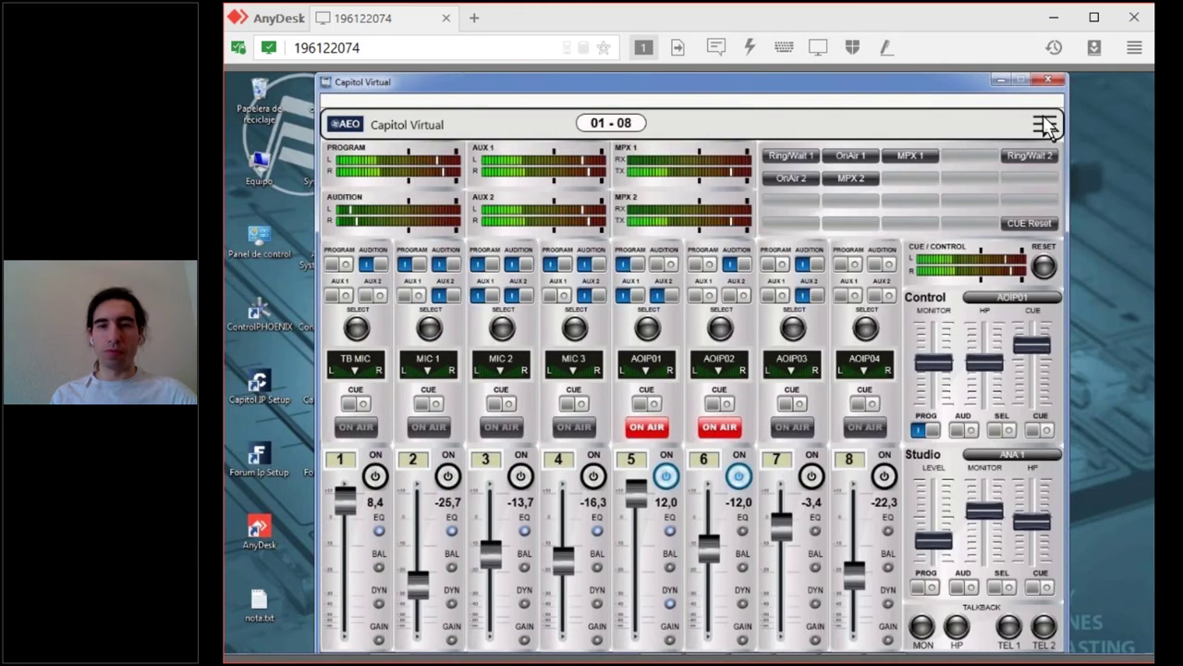
pyautogui.click(1046, 126)
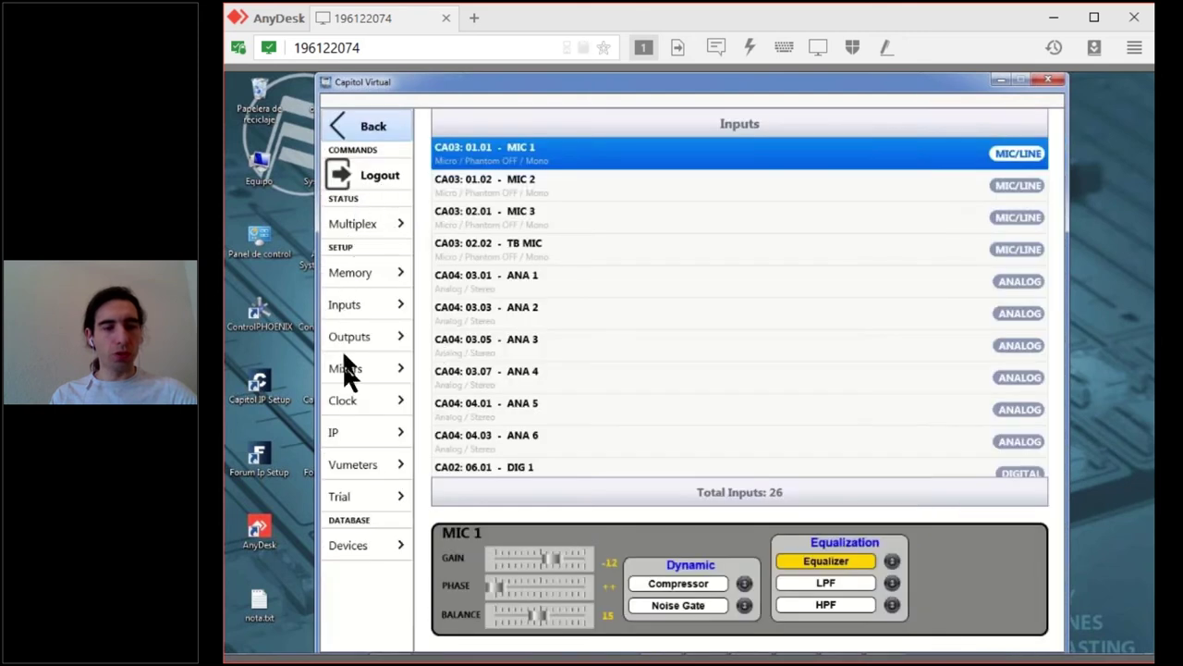
pyautogui.click(347, 545)
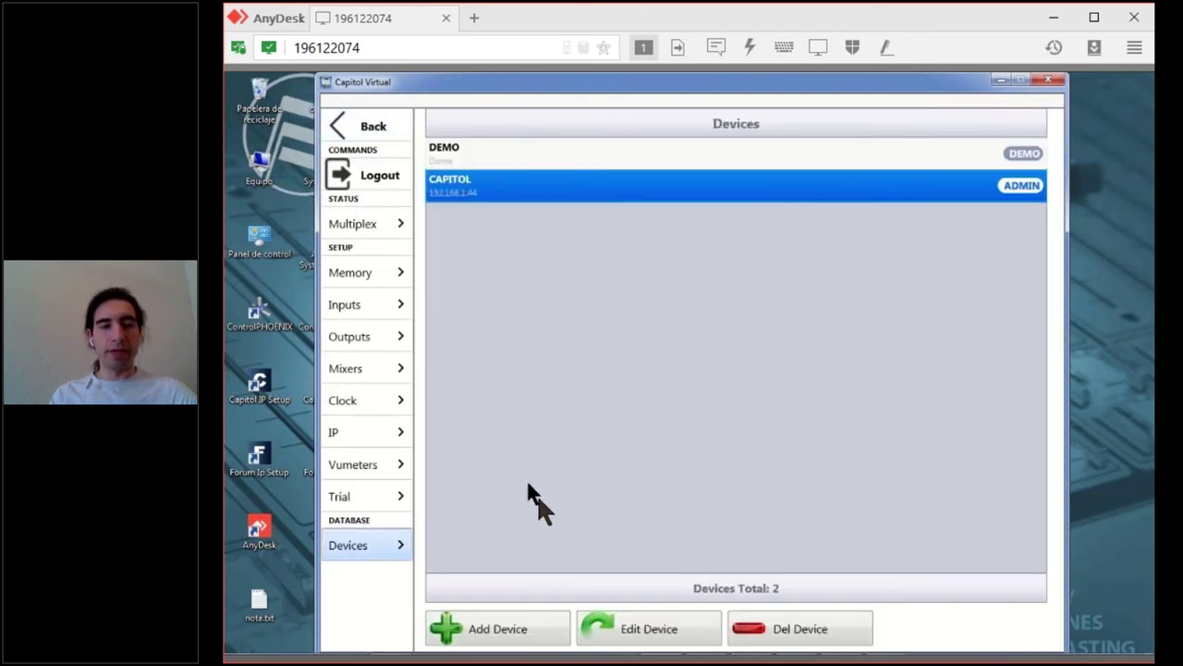
pyautogui.click(635, 621)
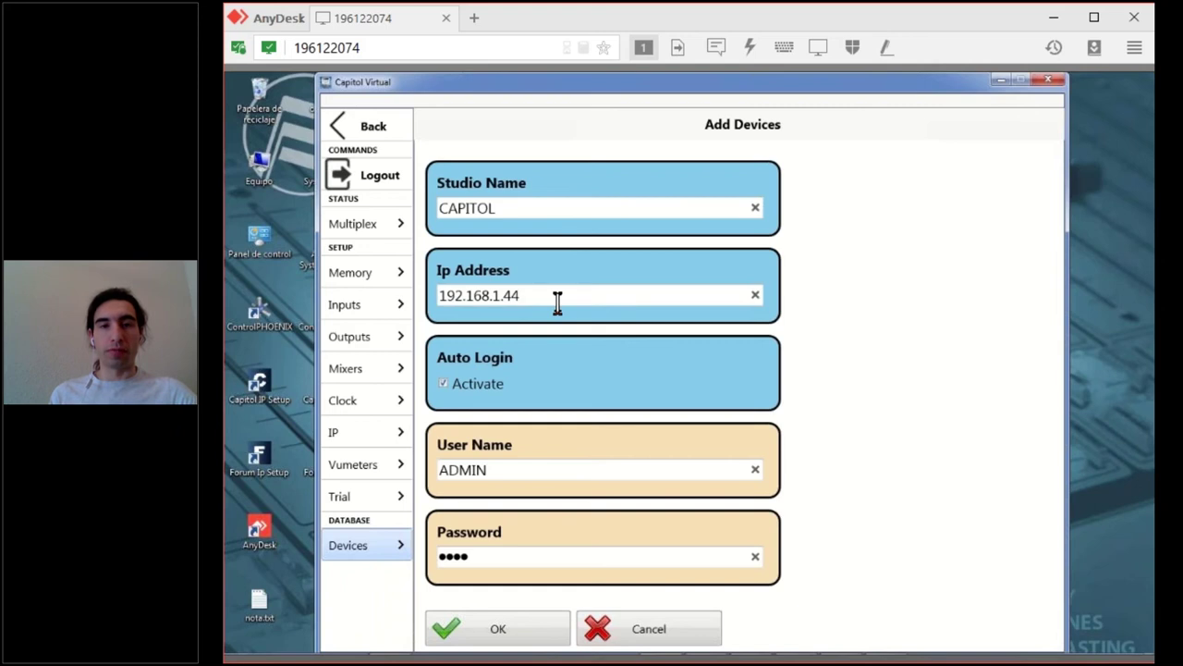
# Step: Show the trial status with its license serial and key fields, and return to the mixing console
pyautogui.click(361, 500)
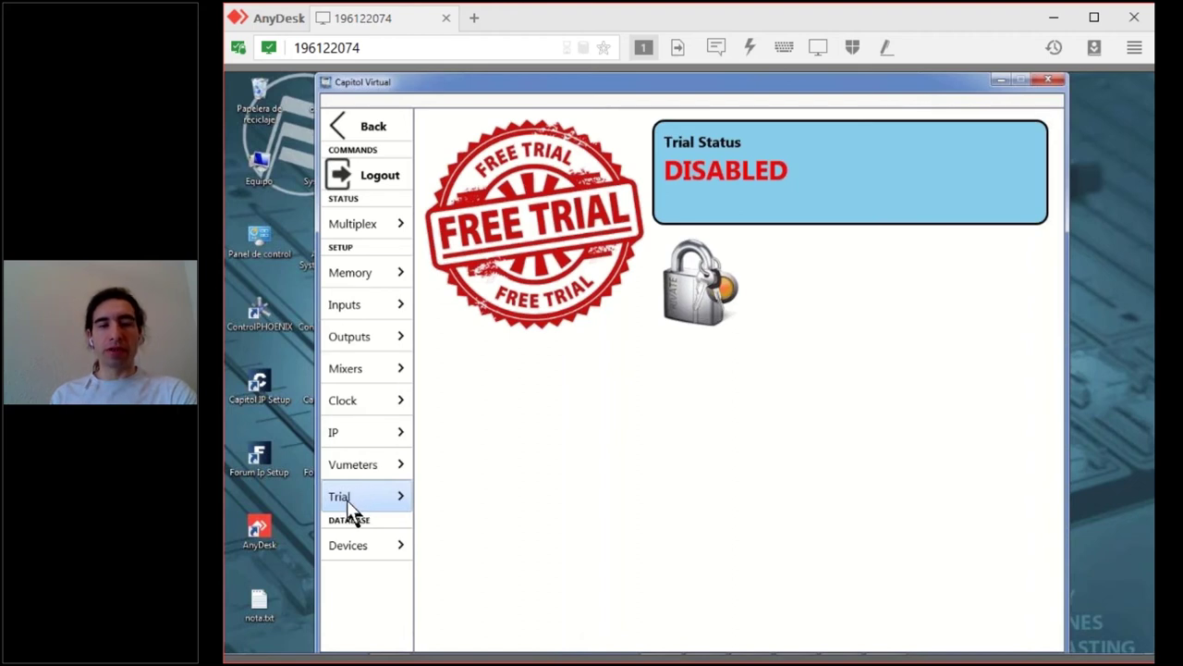
pyautogui.click(688, 298)
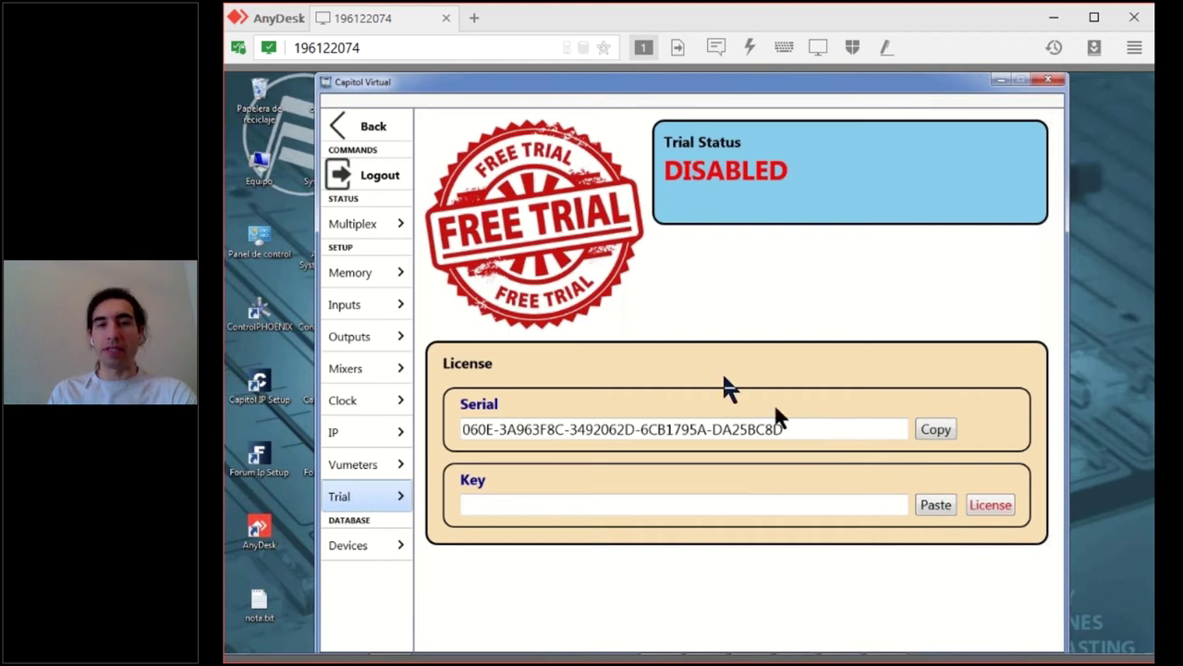
pyautogui.click(365, 130)
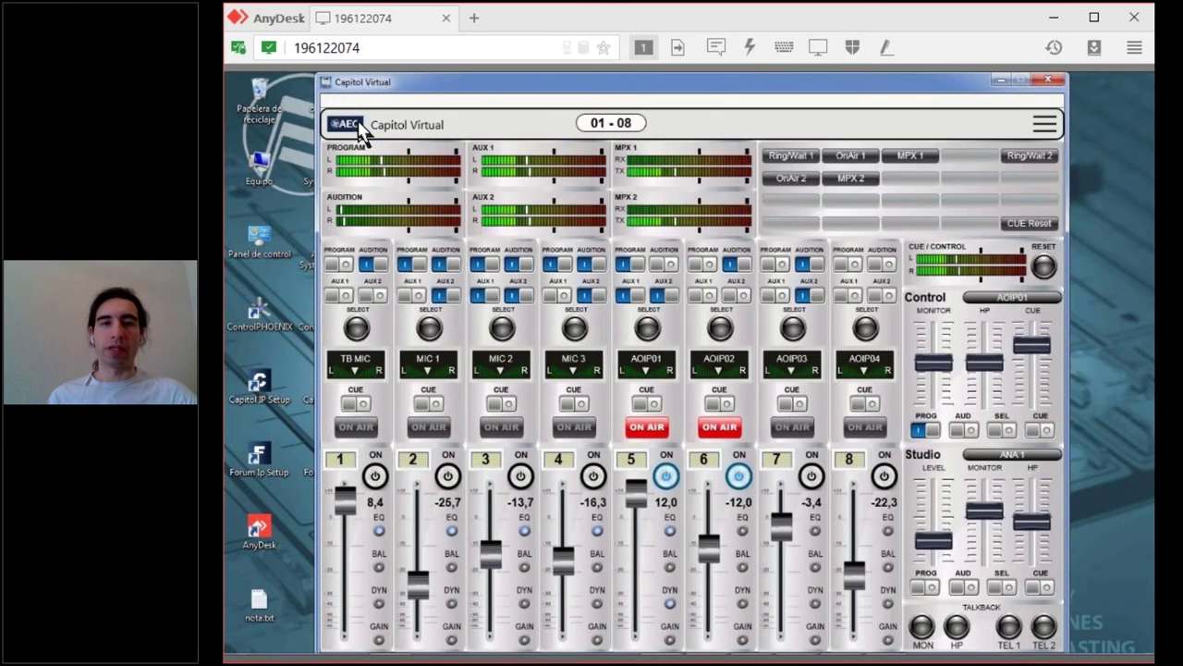